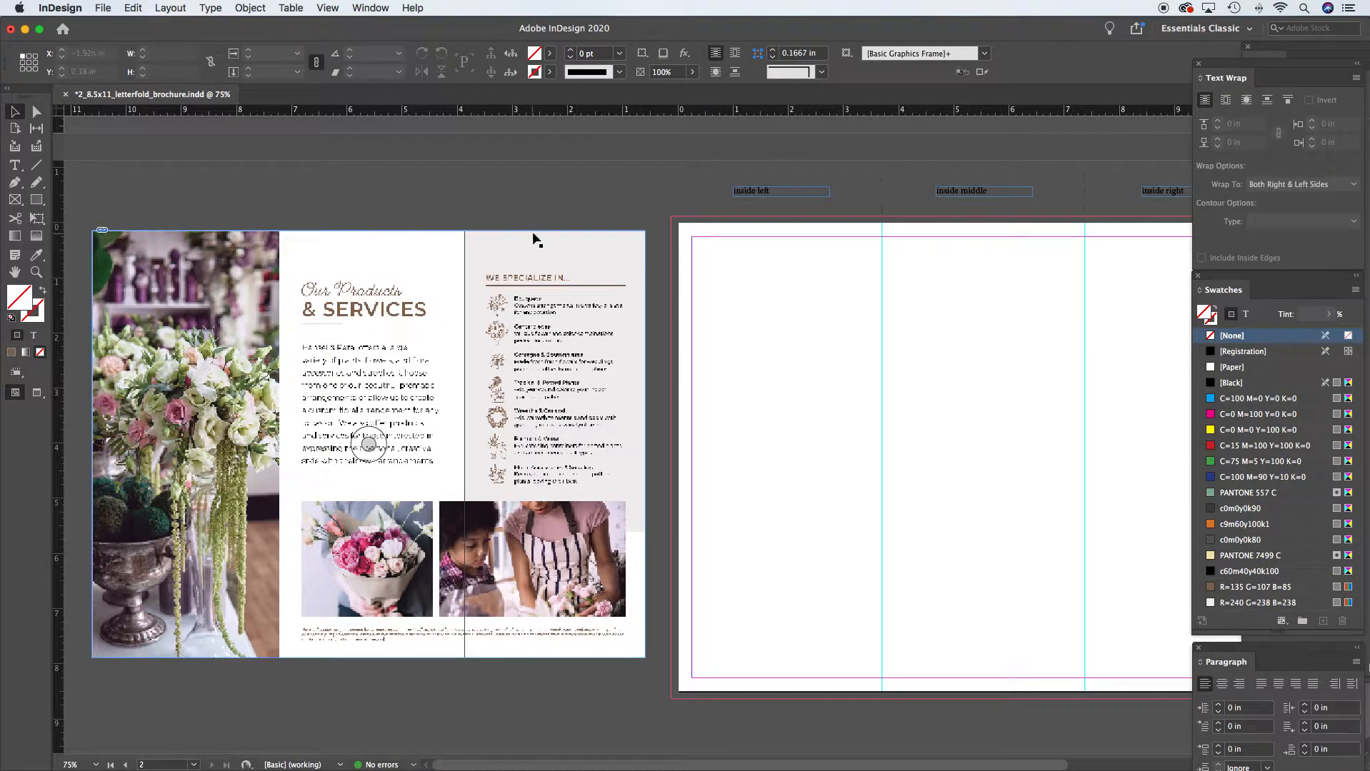
Set the document view's display performance to High Quality Display
drag(511, 185, 511, 530)
drag(567, 338, 567, 565)
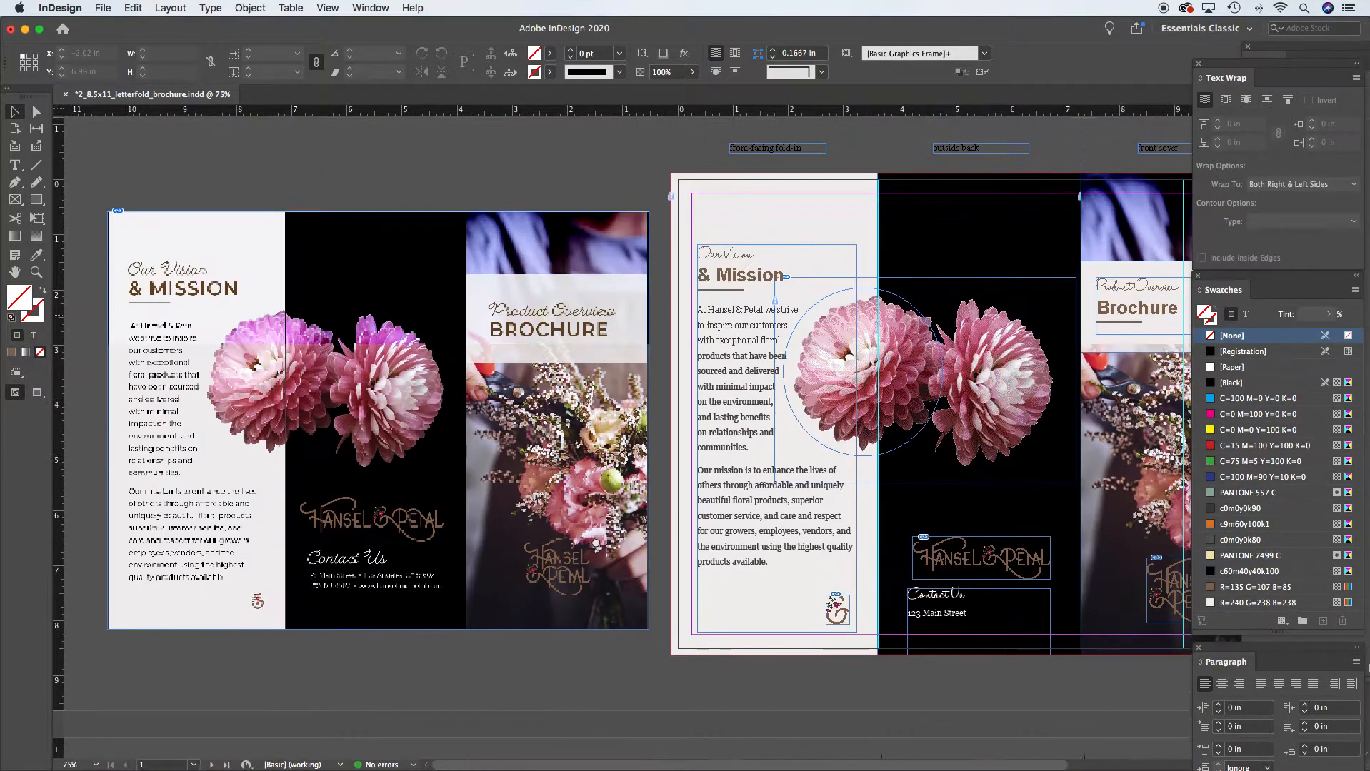
drag(597, 633, 585, 297)
drag(630, 728, 642, 469)
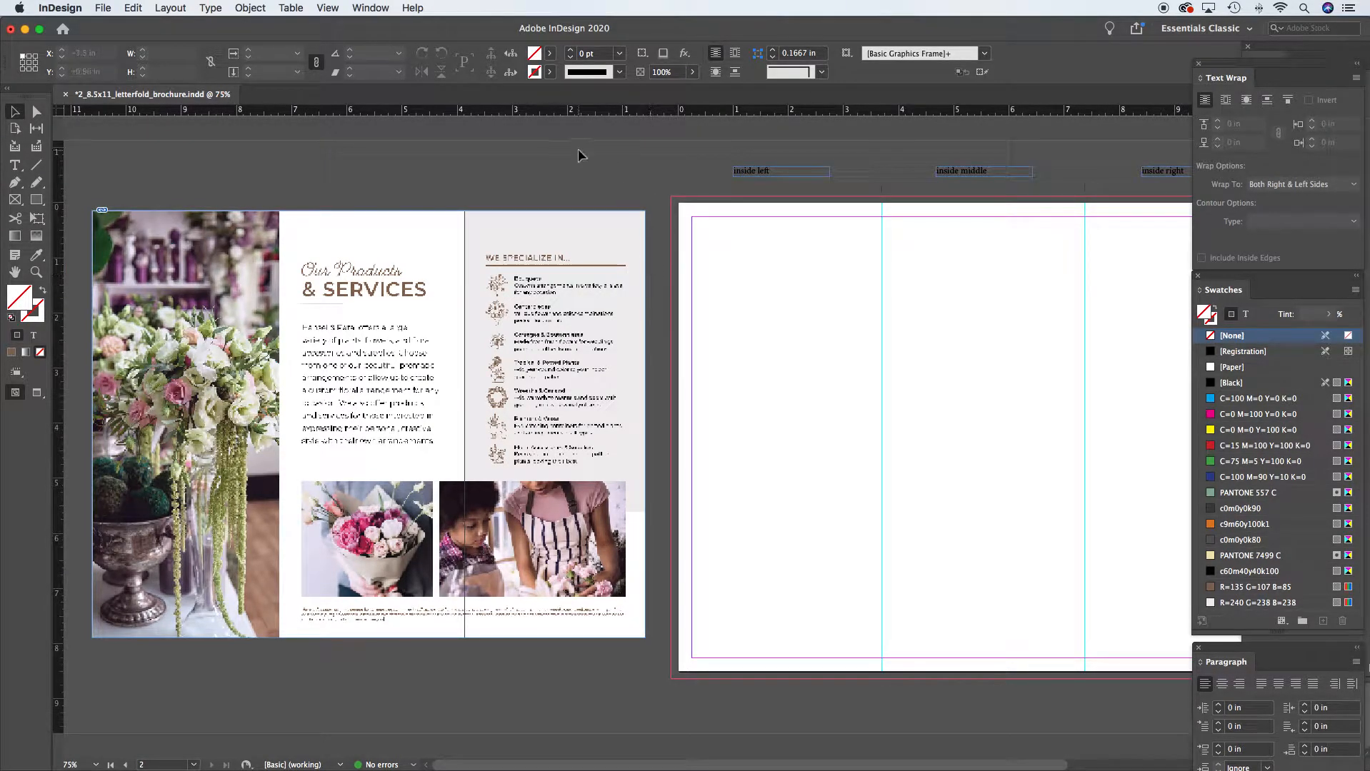
click(333, 7)
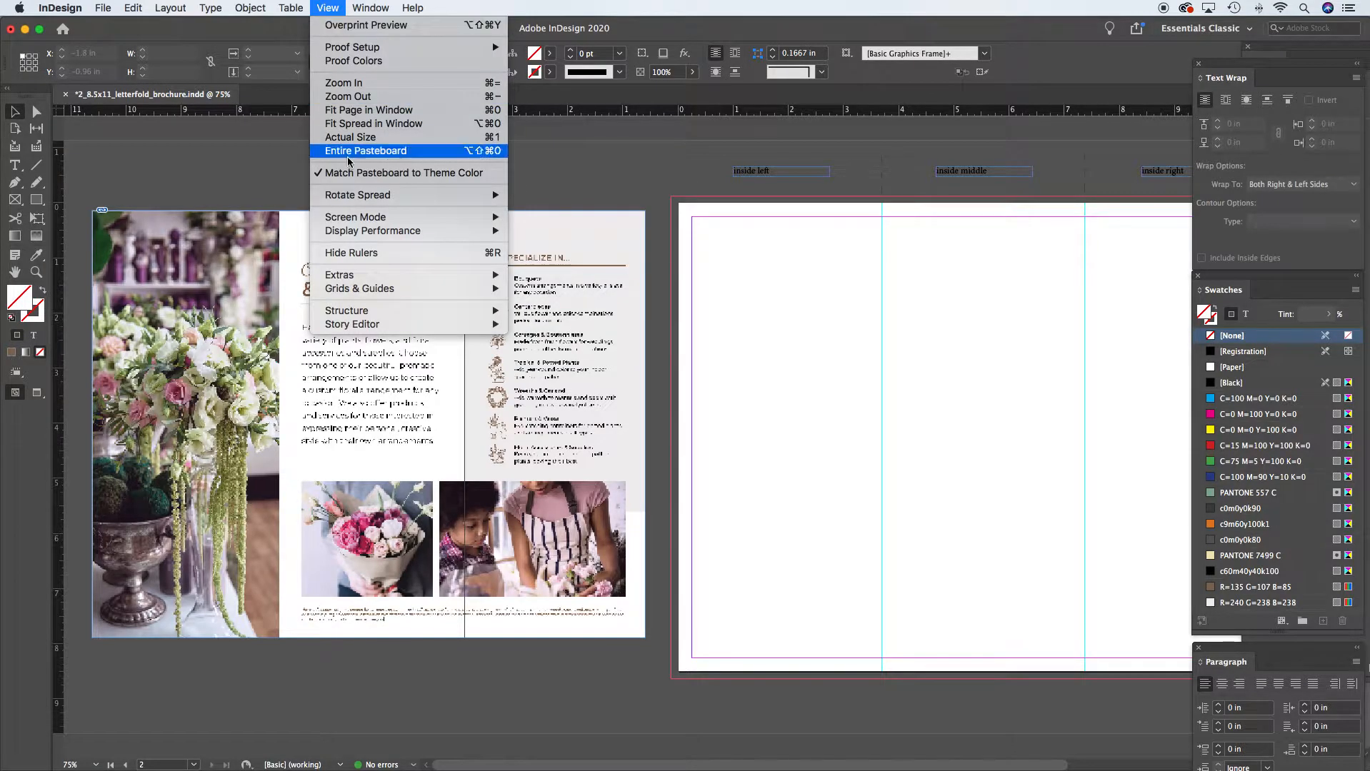
mouse_move(379, 237)
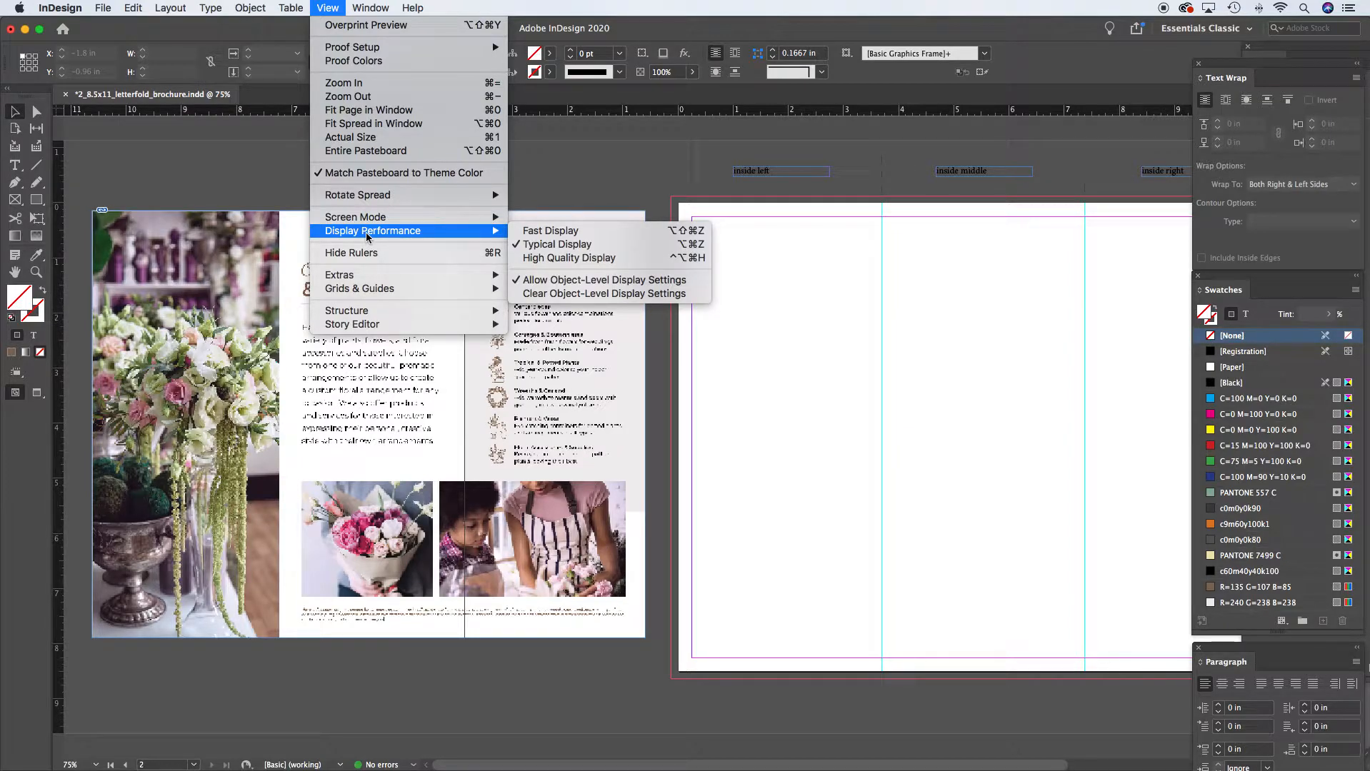
click(616, 258)
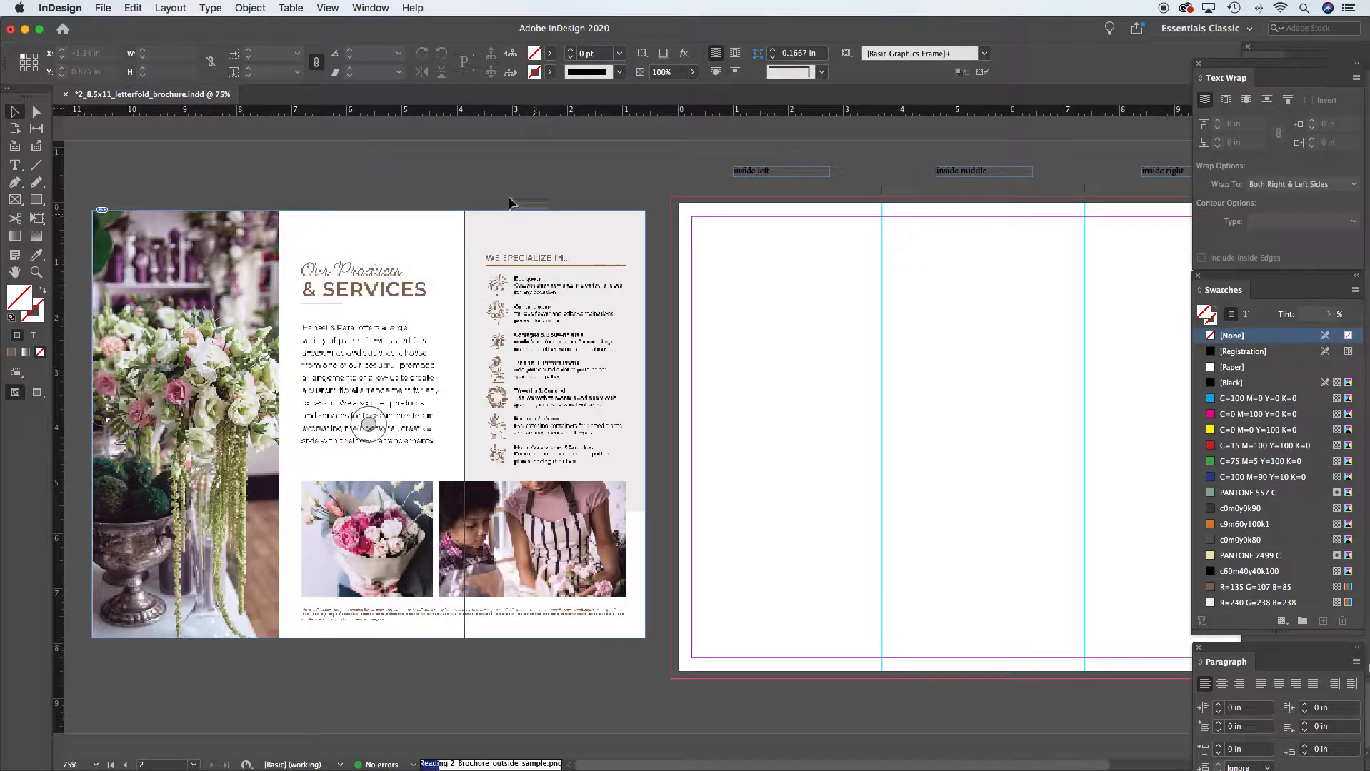
Examine the object-level display performance options without and with the inside sample image selected
click(251, 9)
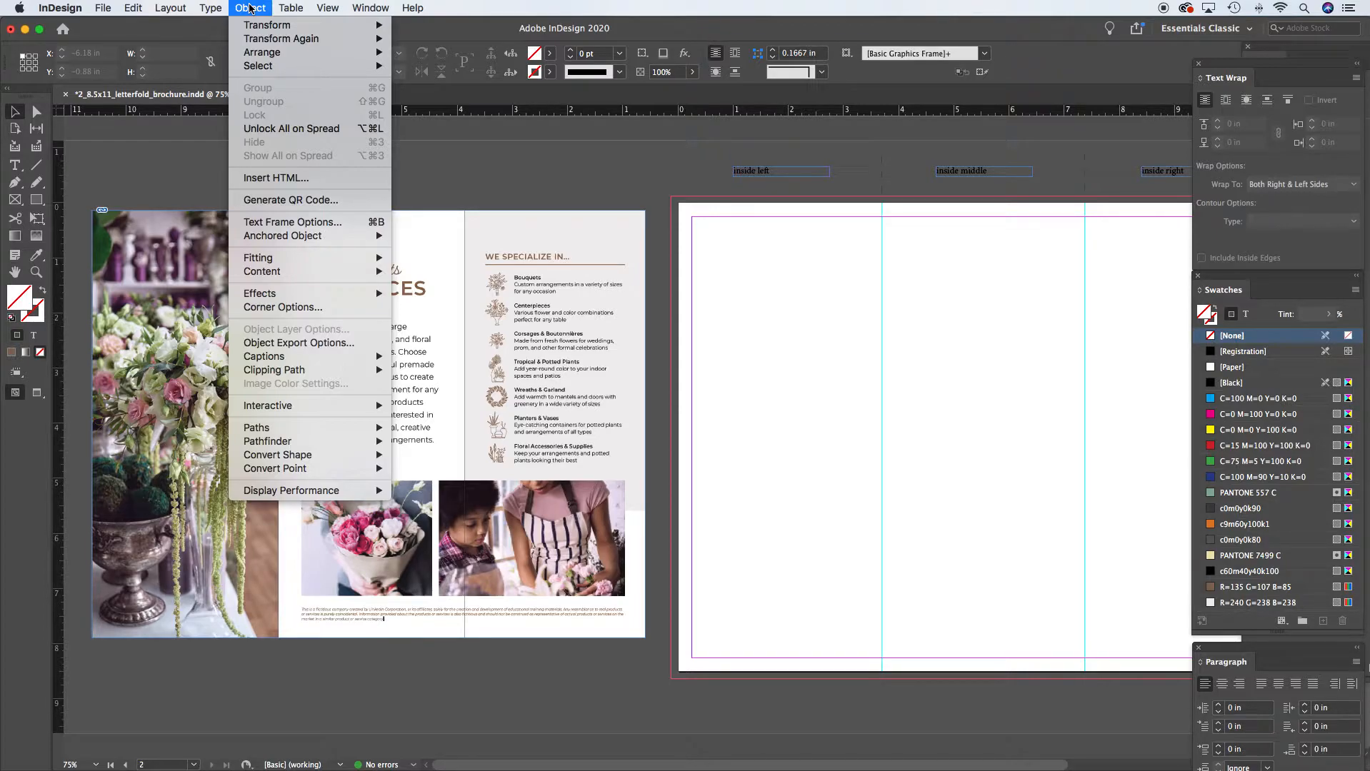
mouse_move(331, 499)
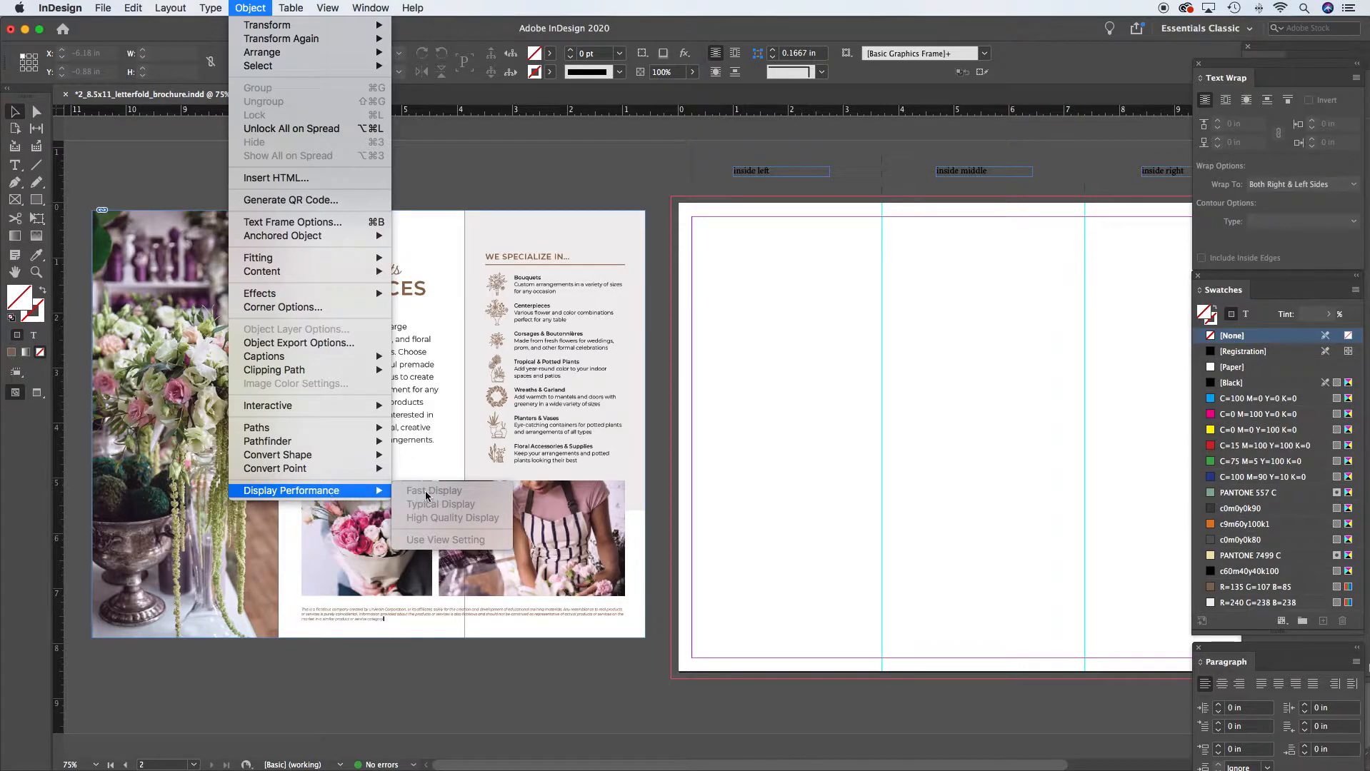
click(495, 164)
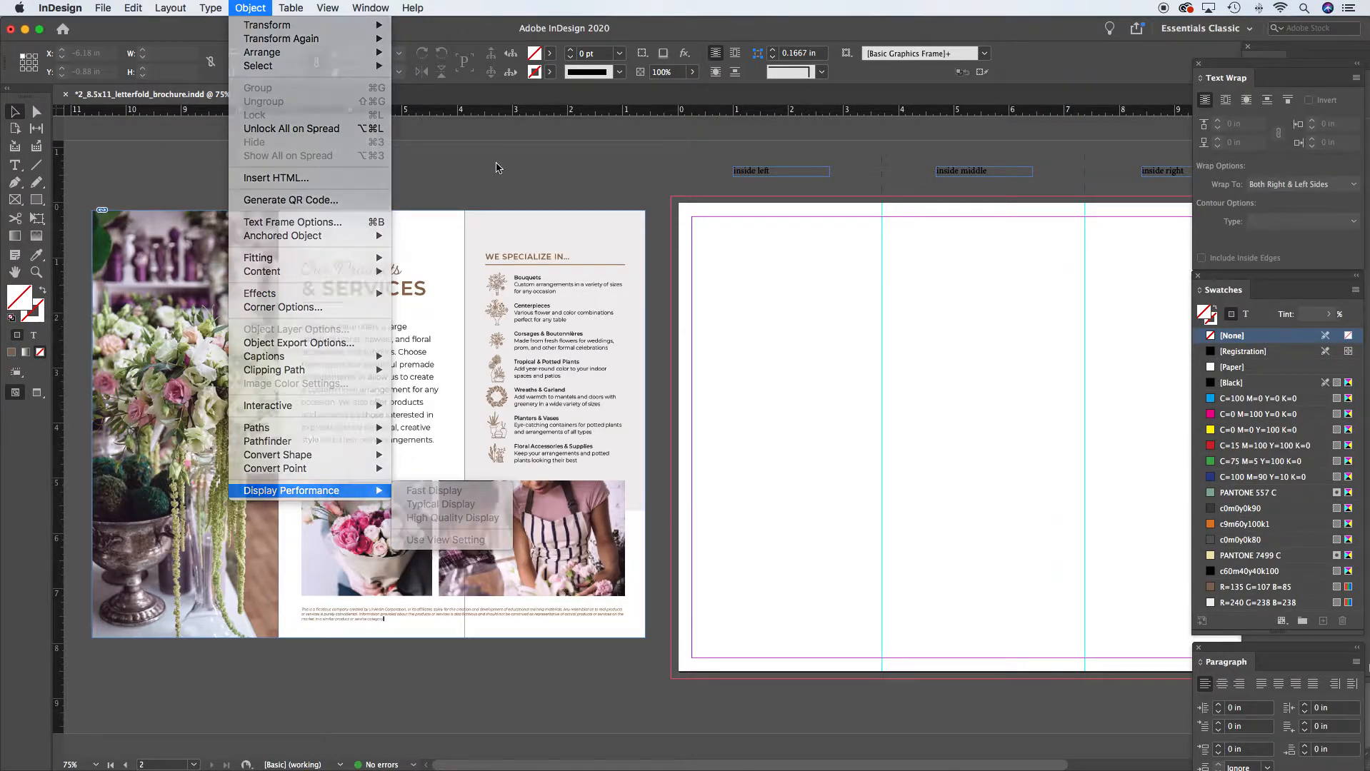
click(442, 246)
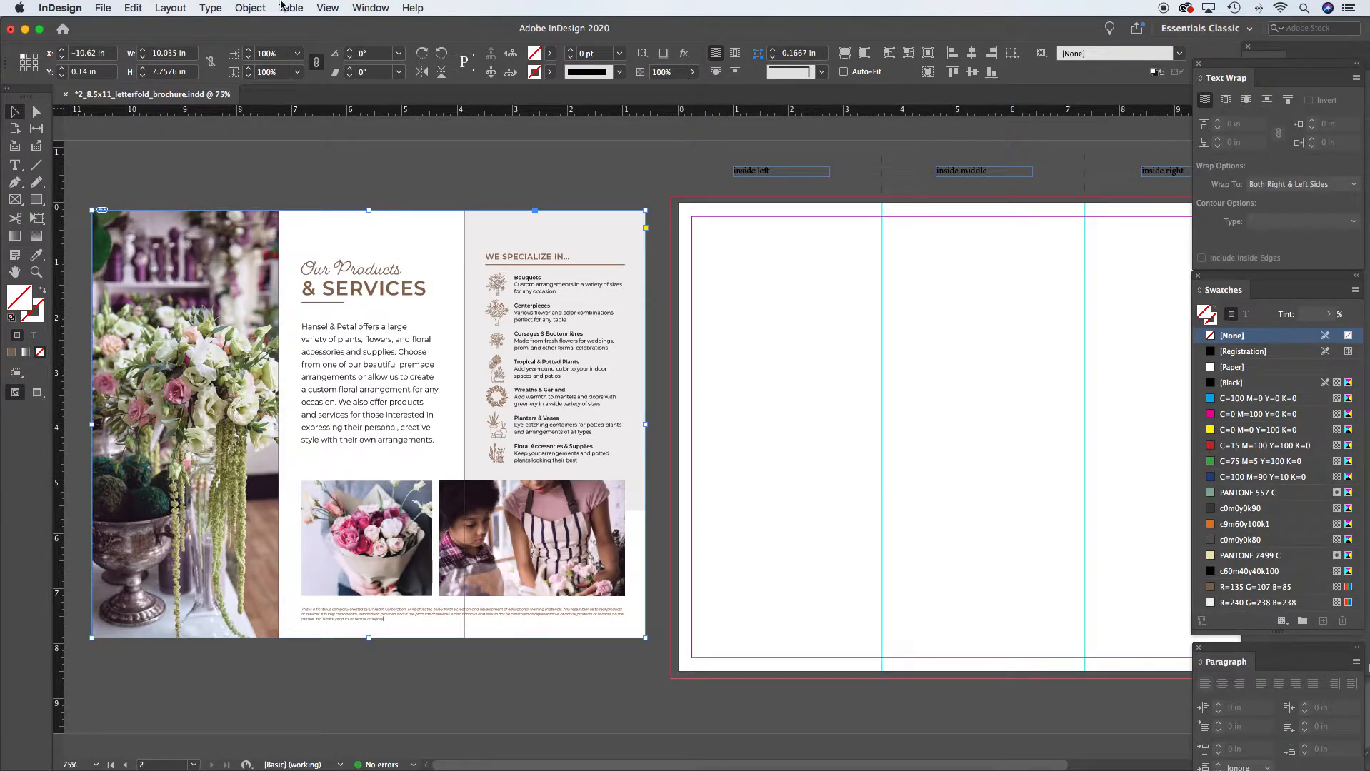
click(252, 10)
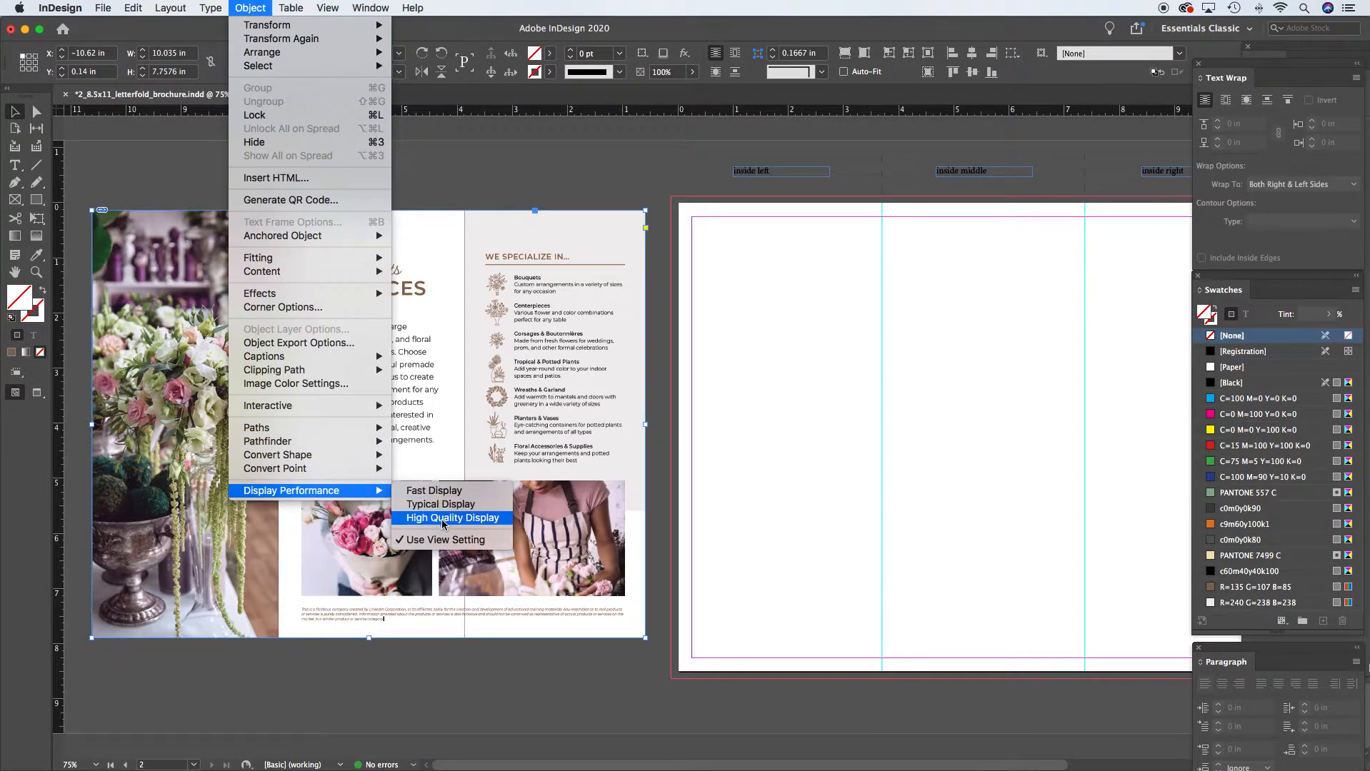
click(472, 175)
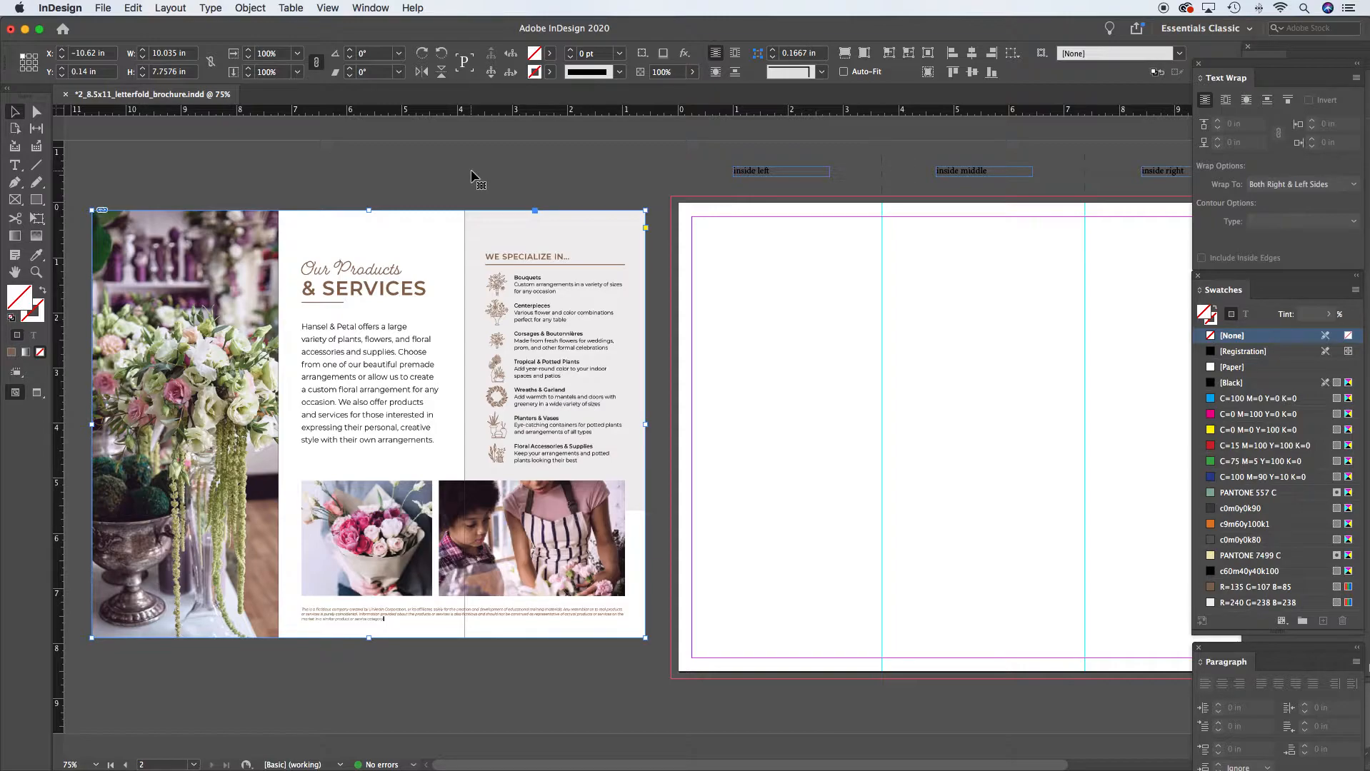
click(449, 172)
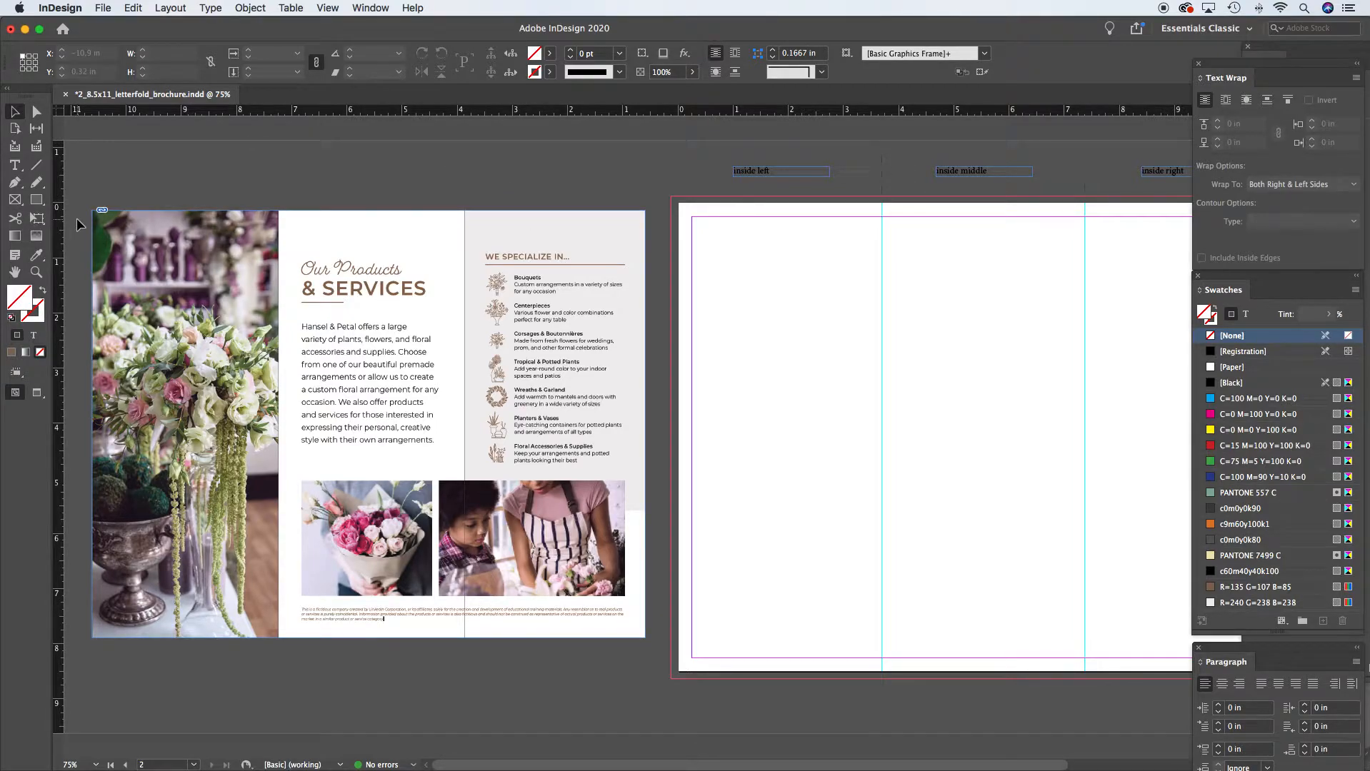
click(38, 256)
click(39, 259)
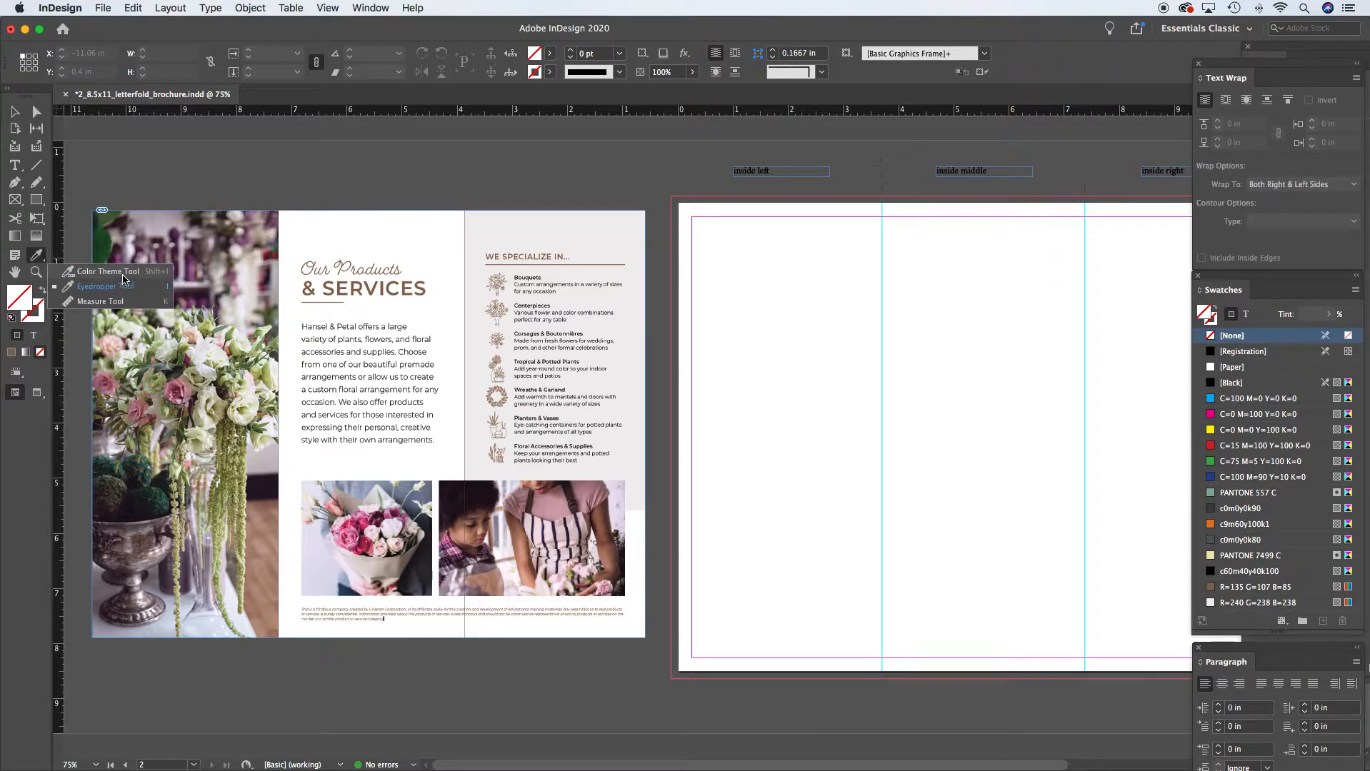
click(38, 257)
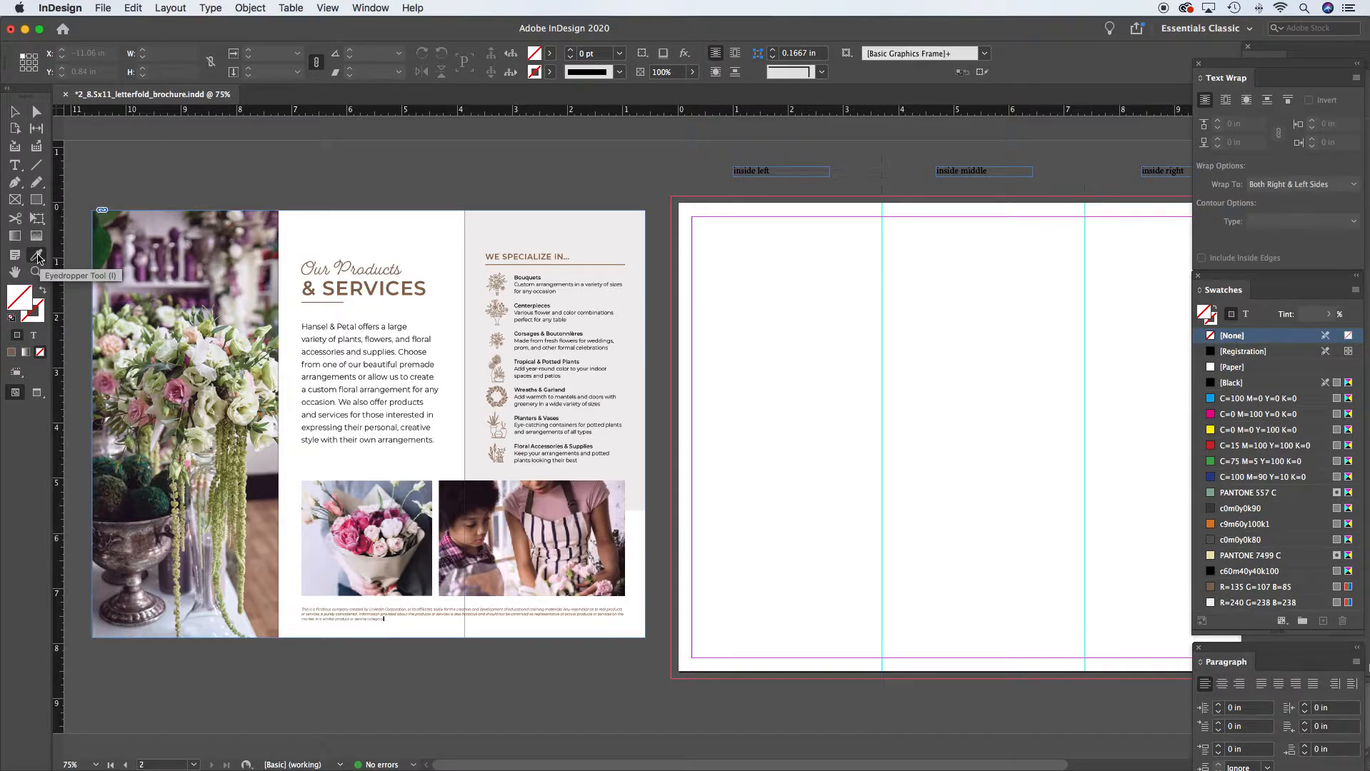
click(38, 258)
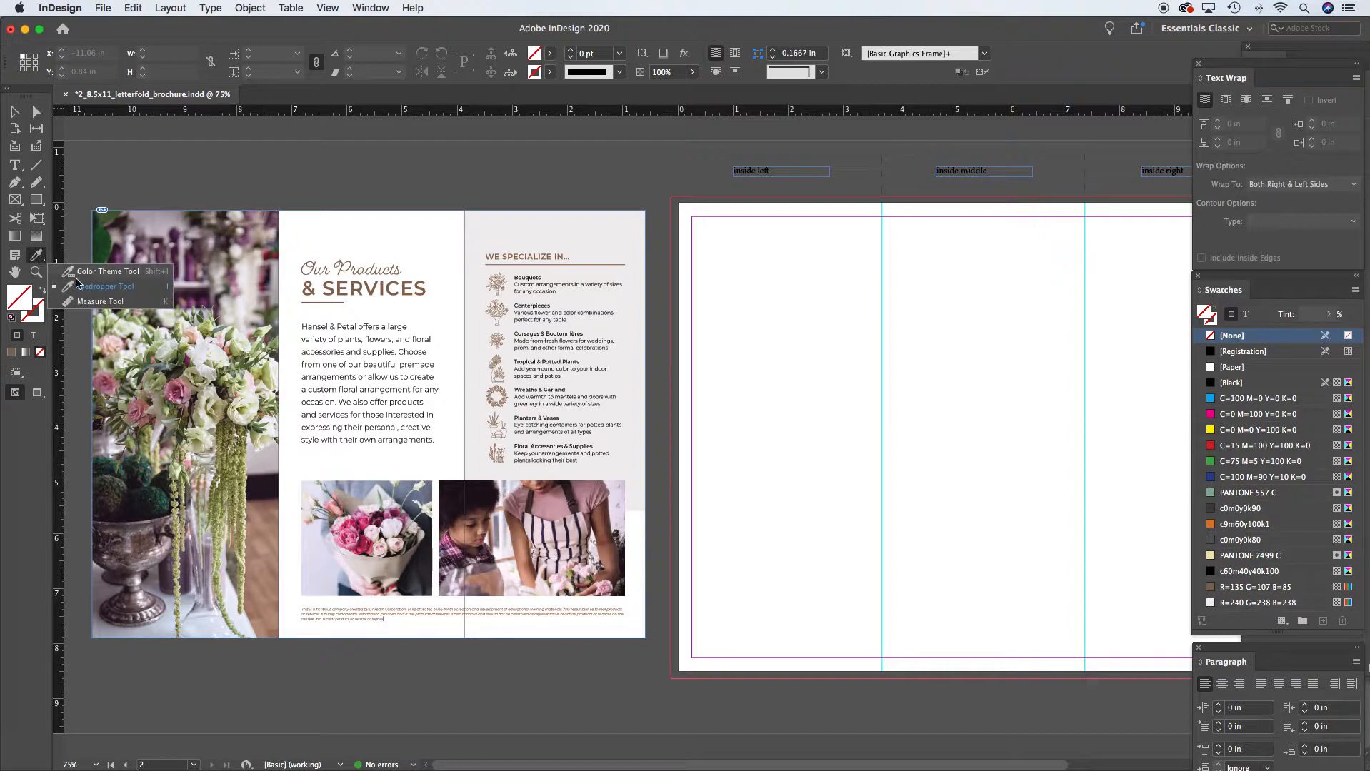
click(100, 285)
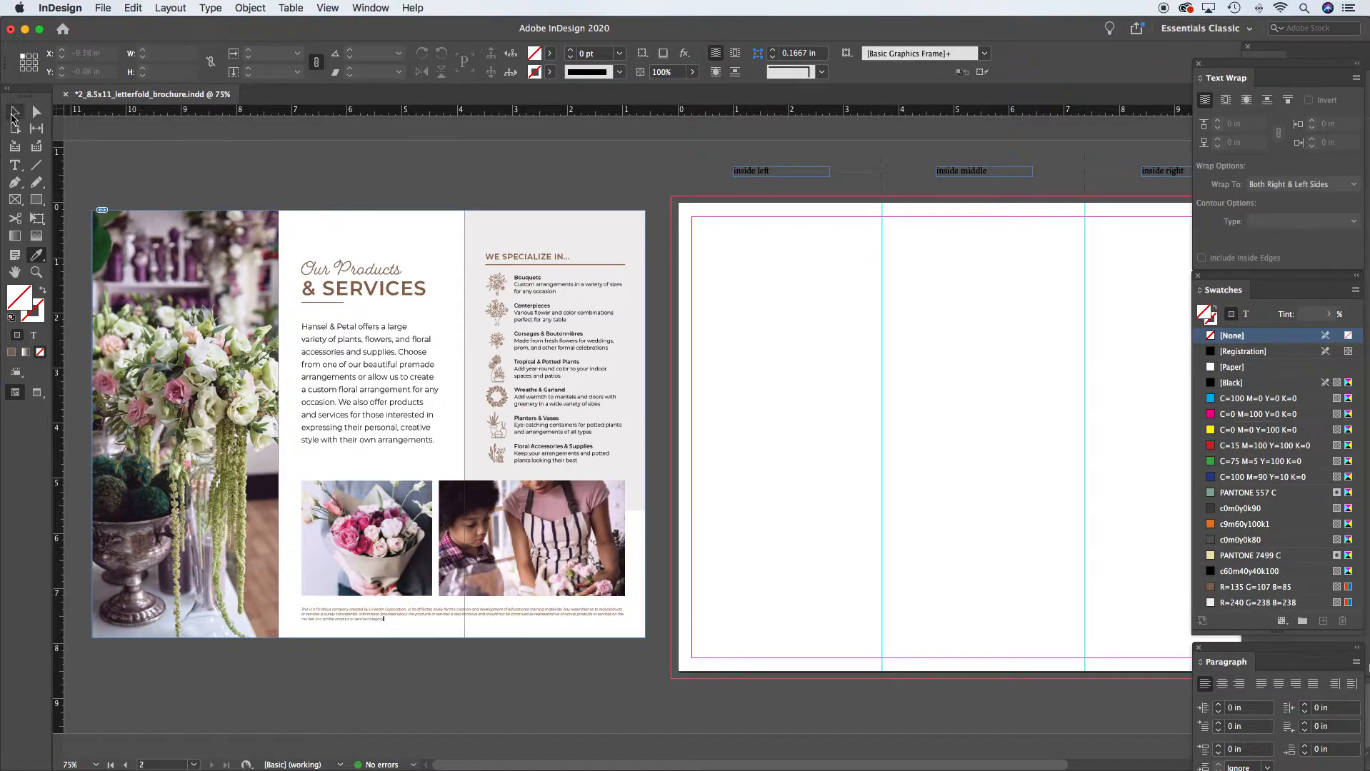
click(39, 258)
click(15, 112)
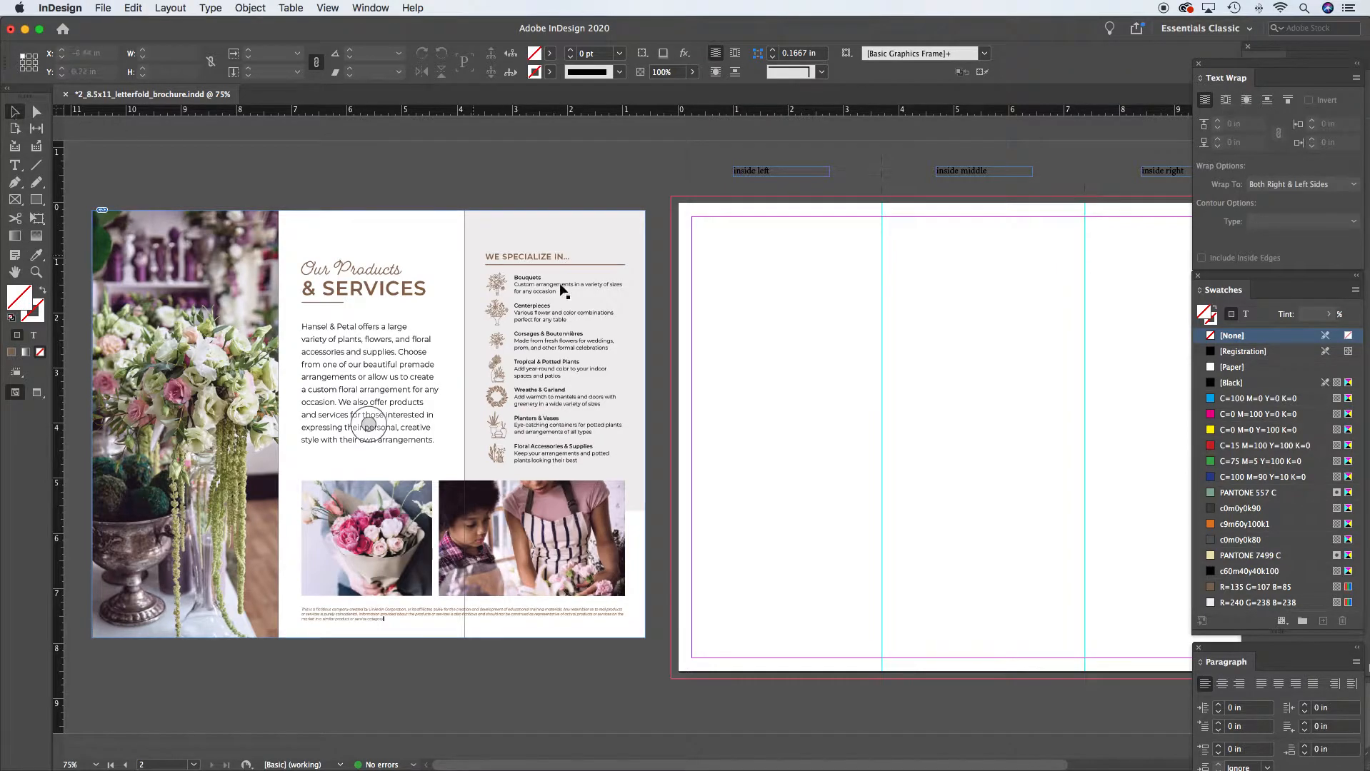
Load ShopFlowers.jpg for placing from the 3a_inside_components folder of the brochure recreation assignment
drag(886, 350, 510, 335)
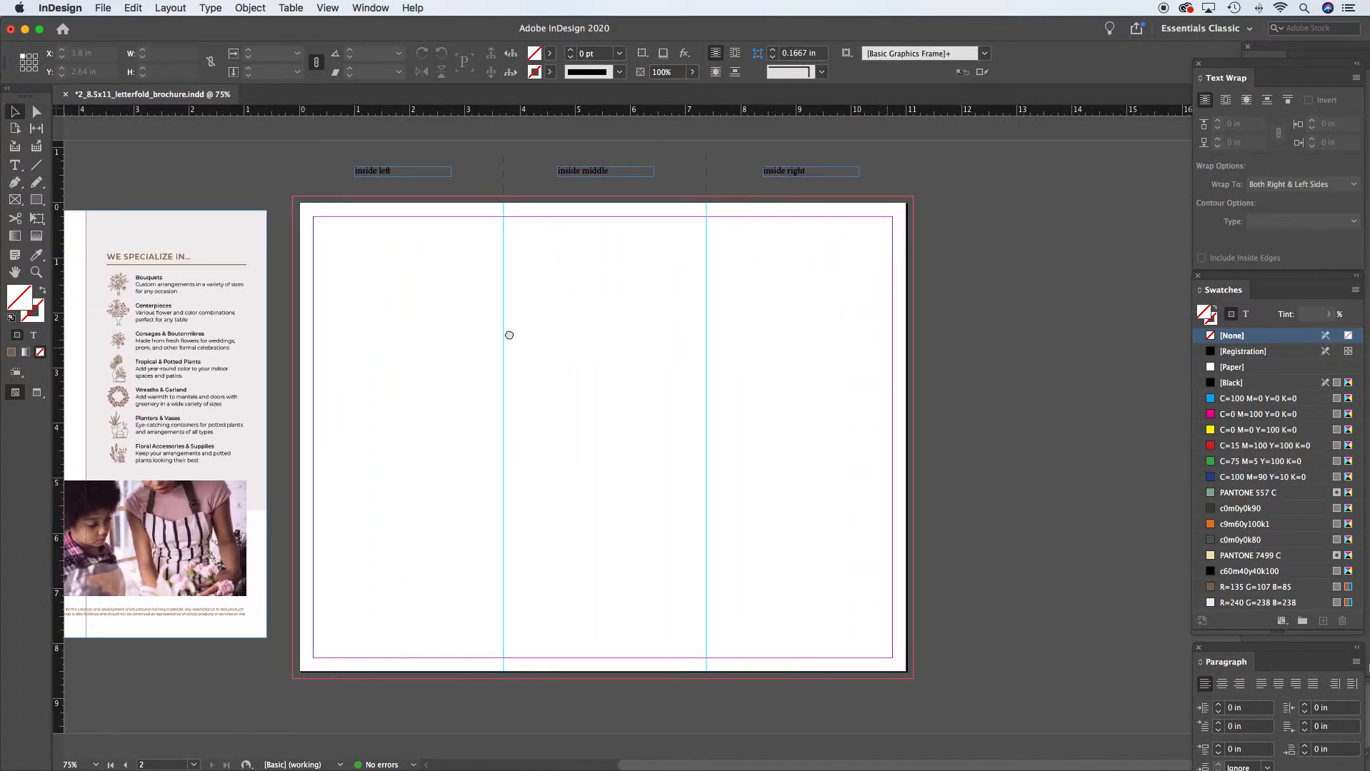
click(102, 7)
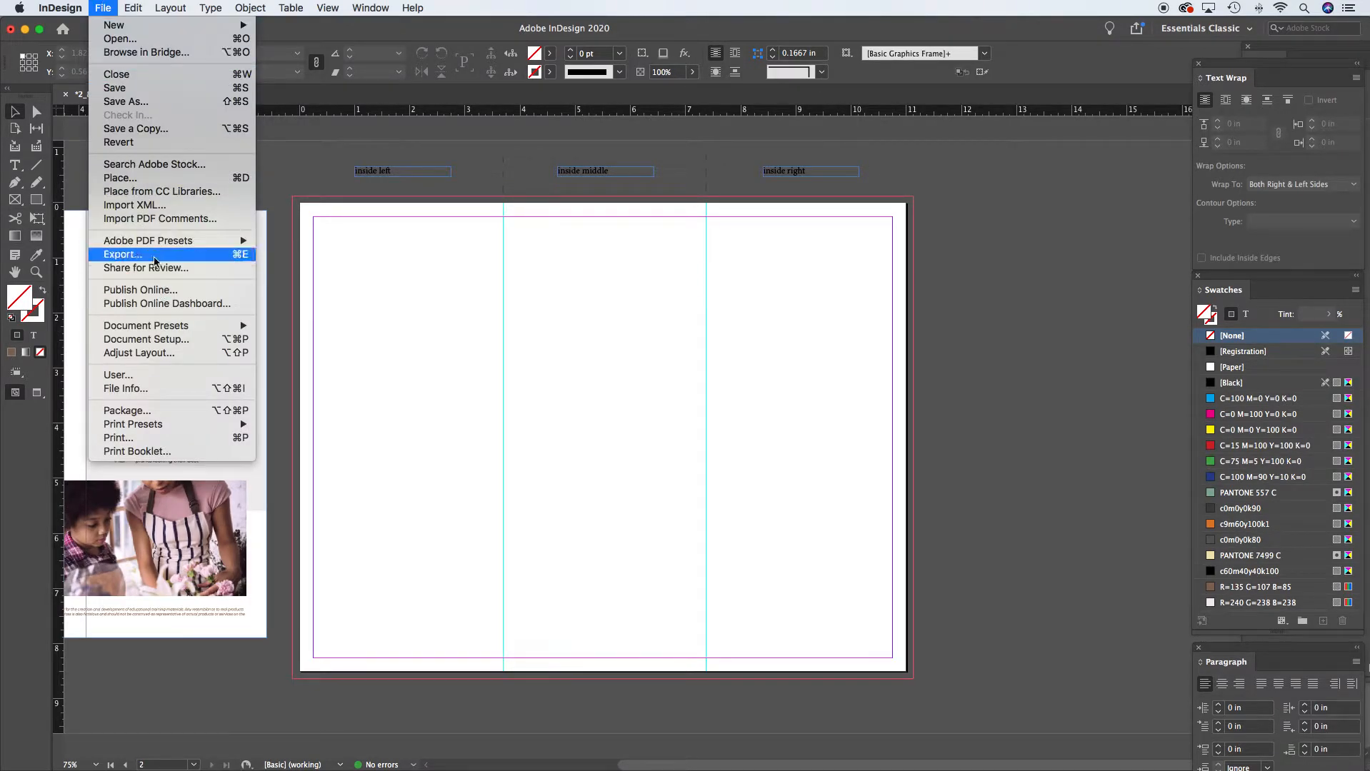
click(146, 178)
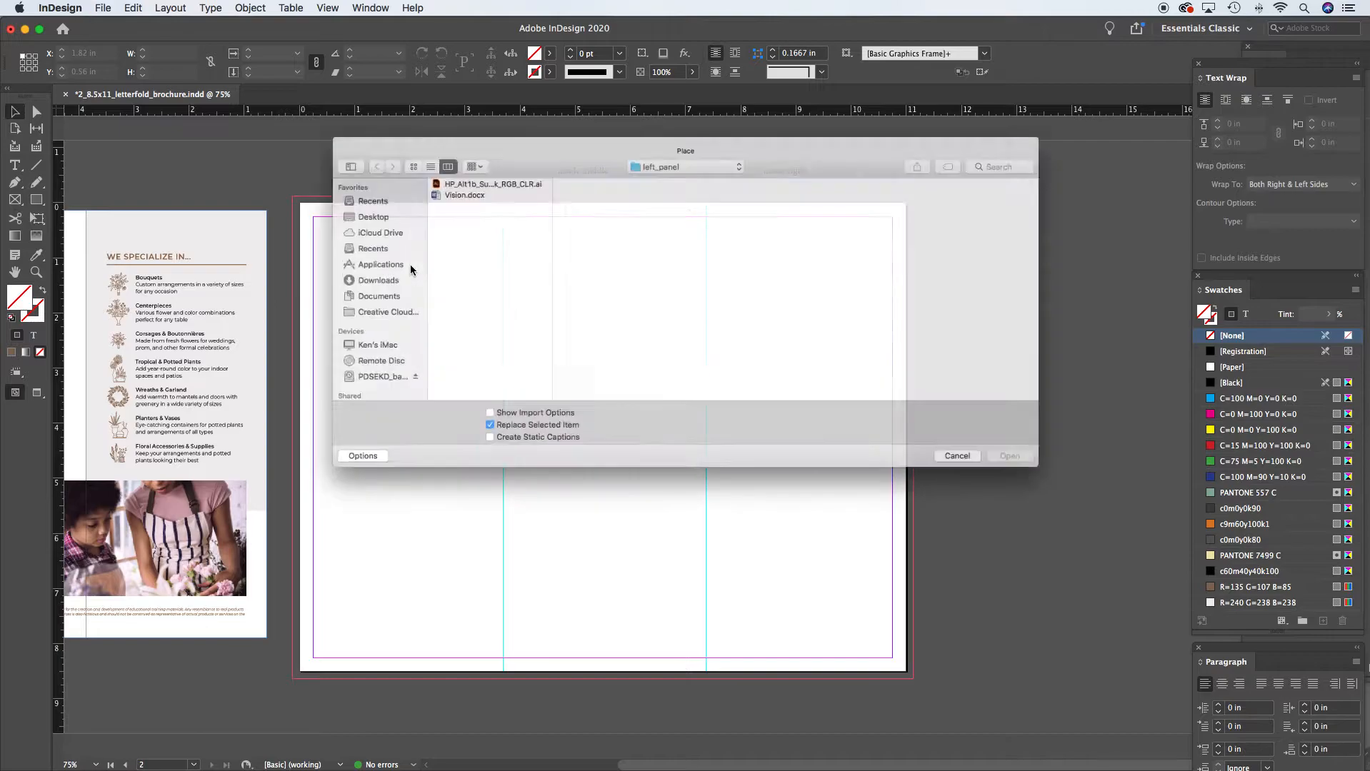
click(655, 145)
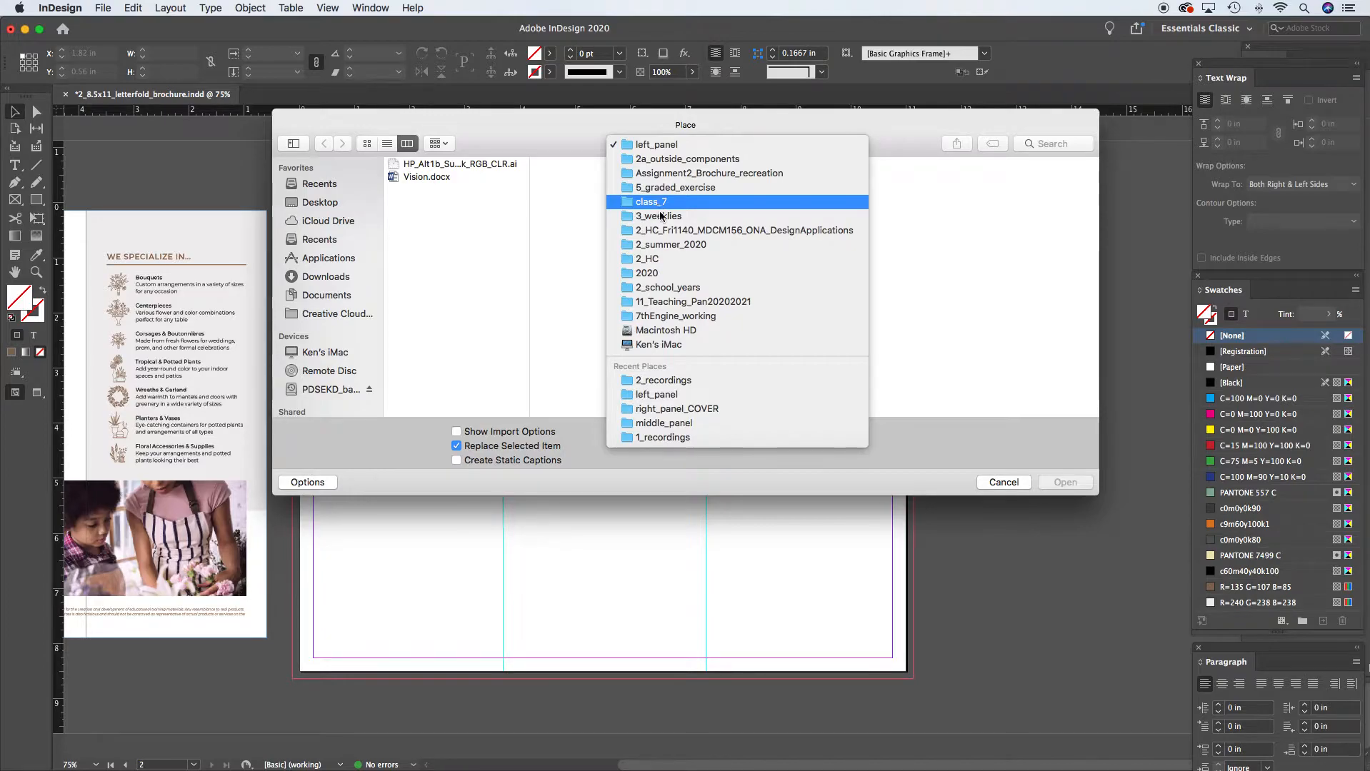
click(668, 174)
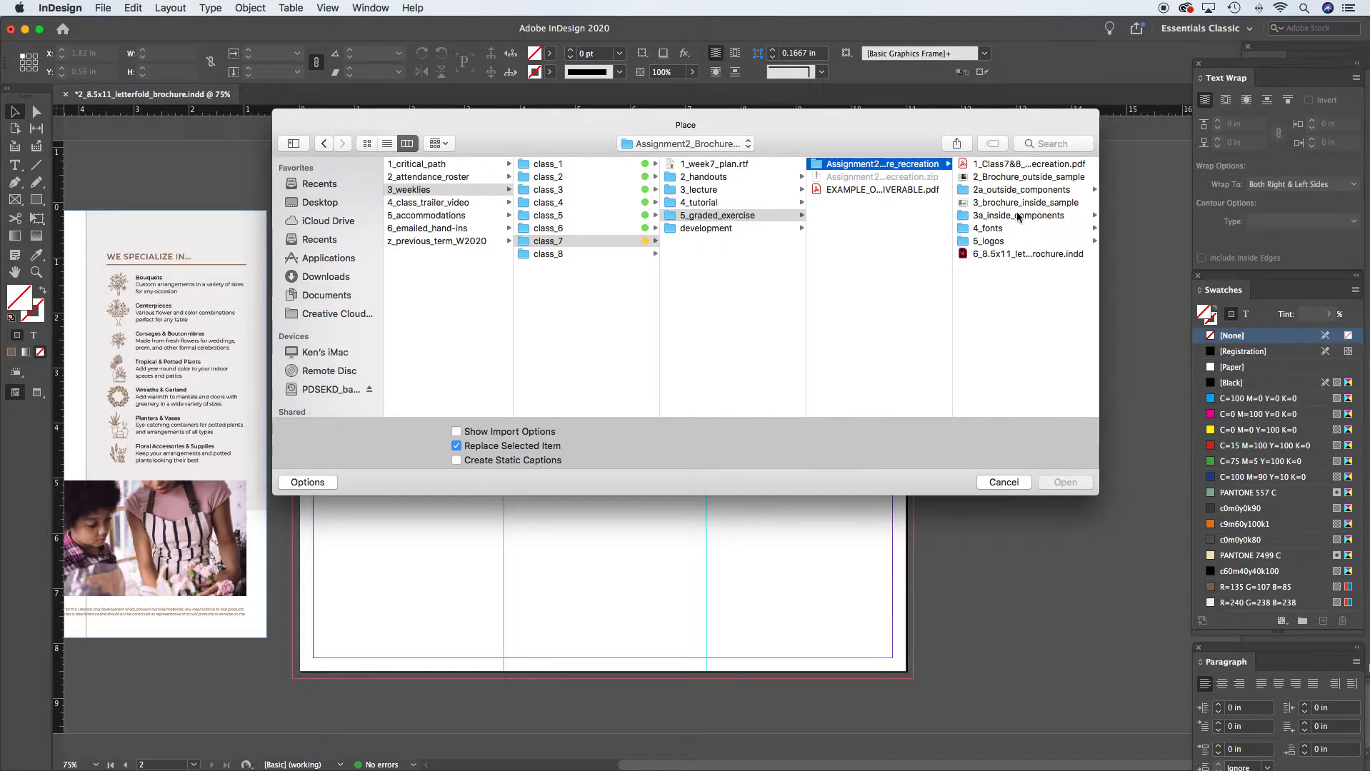
click(1019, 216)
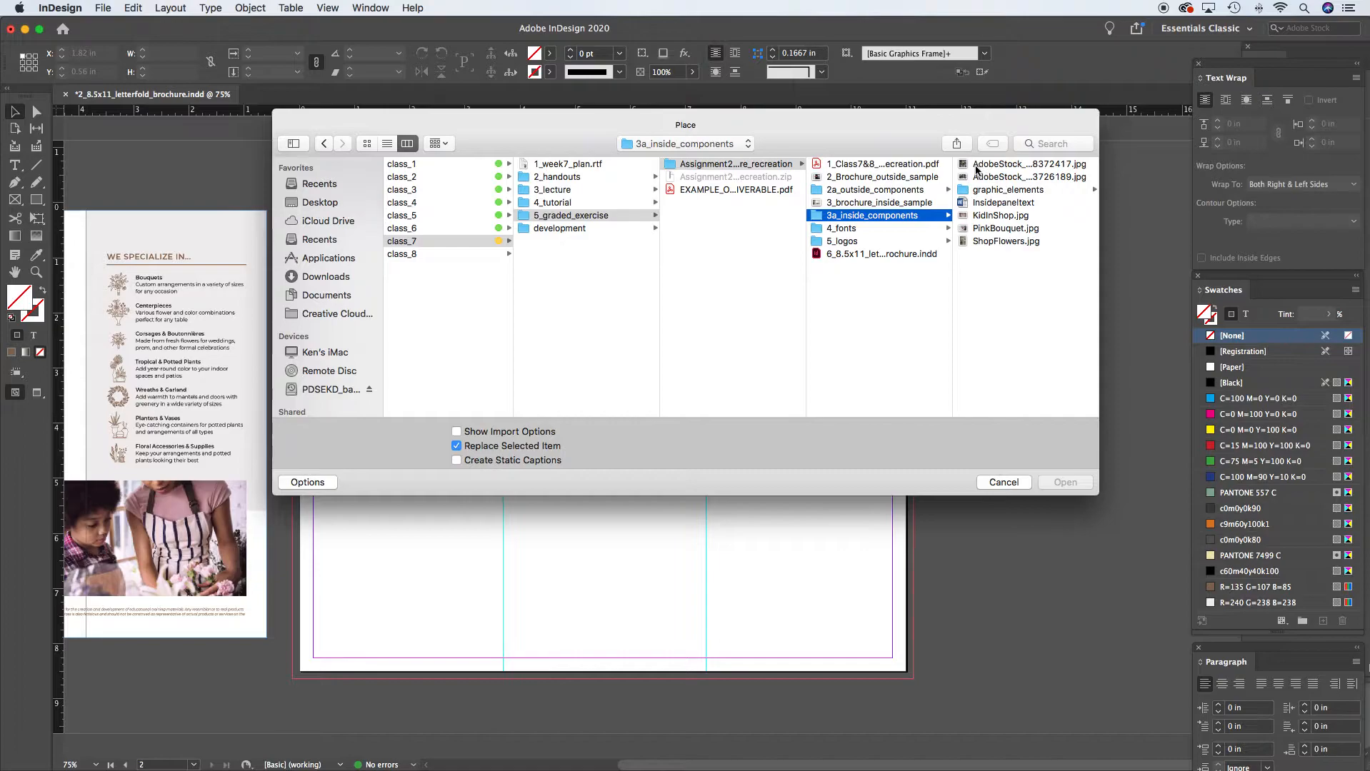
click(963, 242)
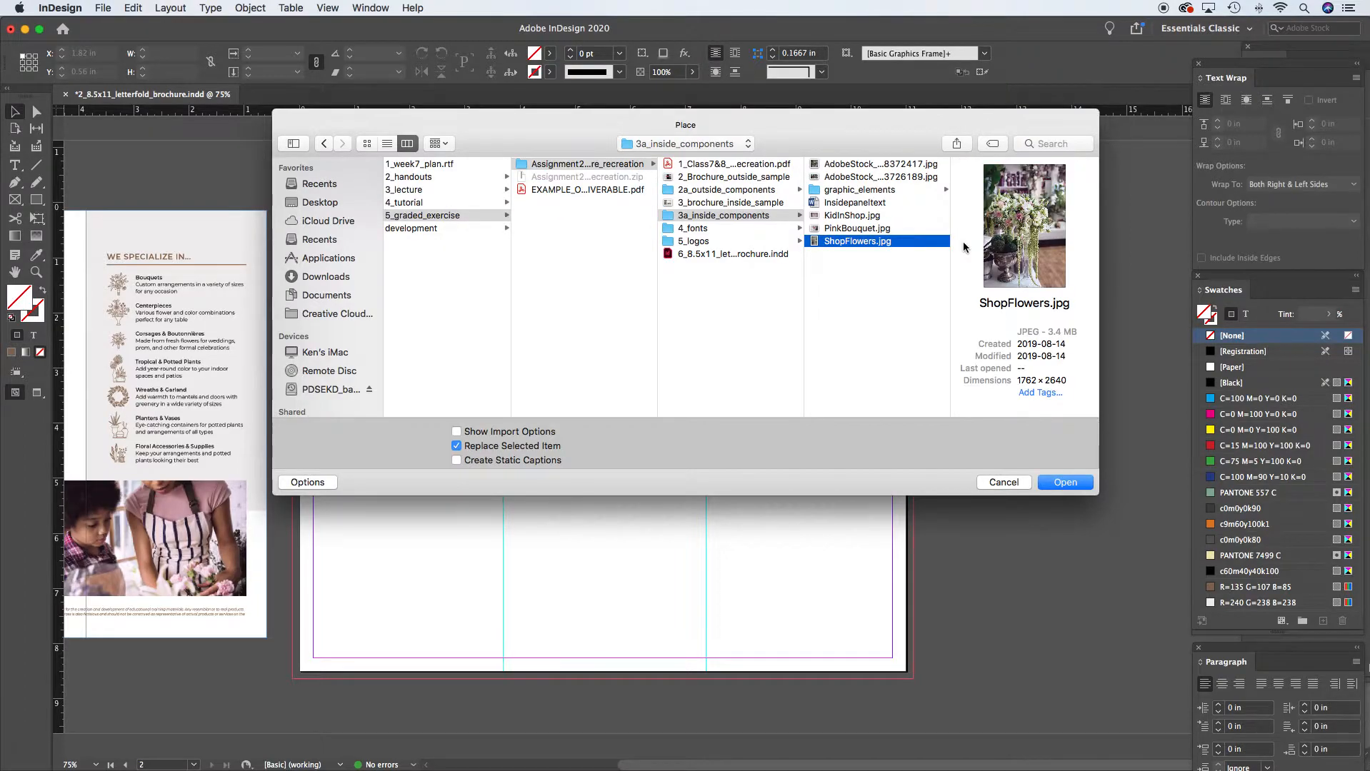
click(1064, 483)
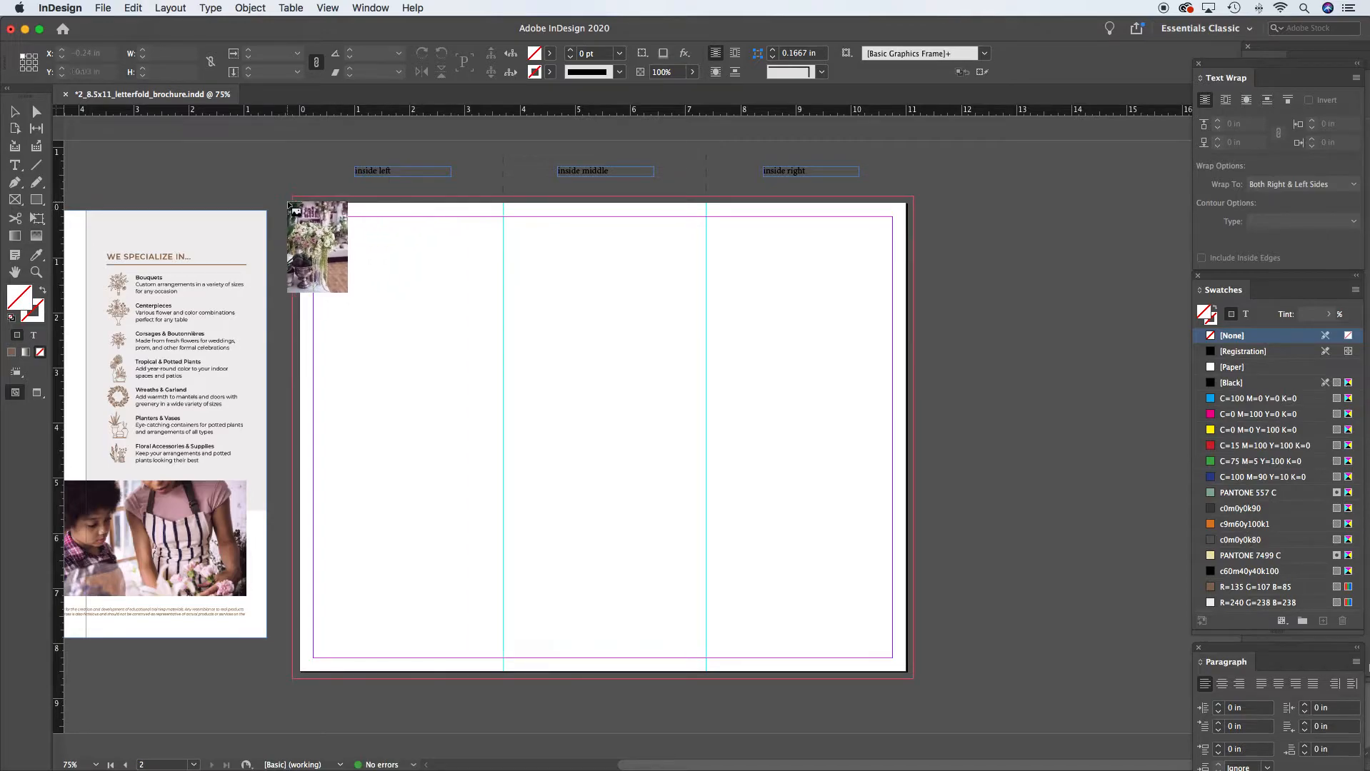
Place the flower photo in a 3.825 by 8.75 in frame covering the inside left panel out to the bleed edges
drag(303, 219, 686, 218)
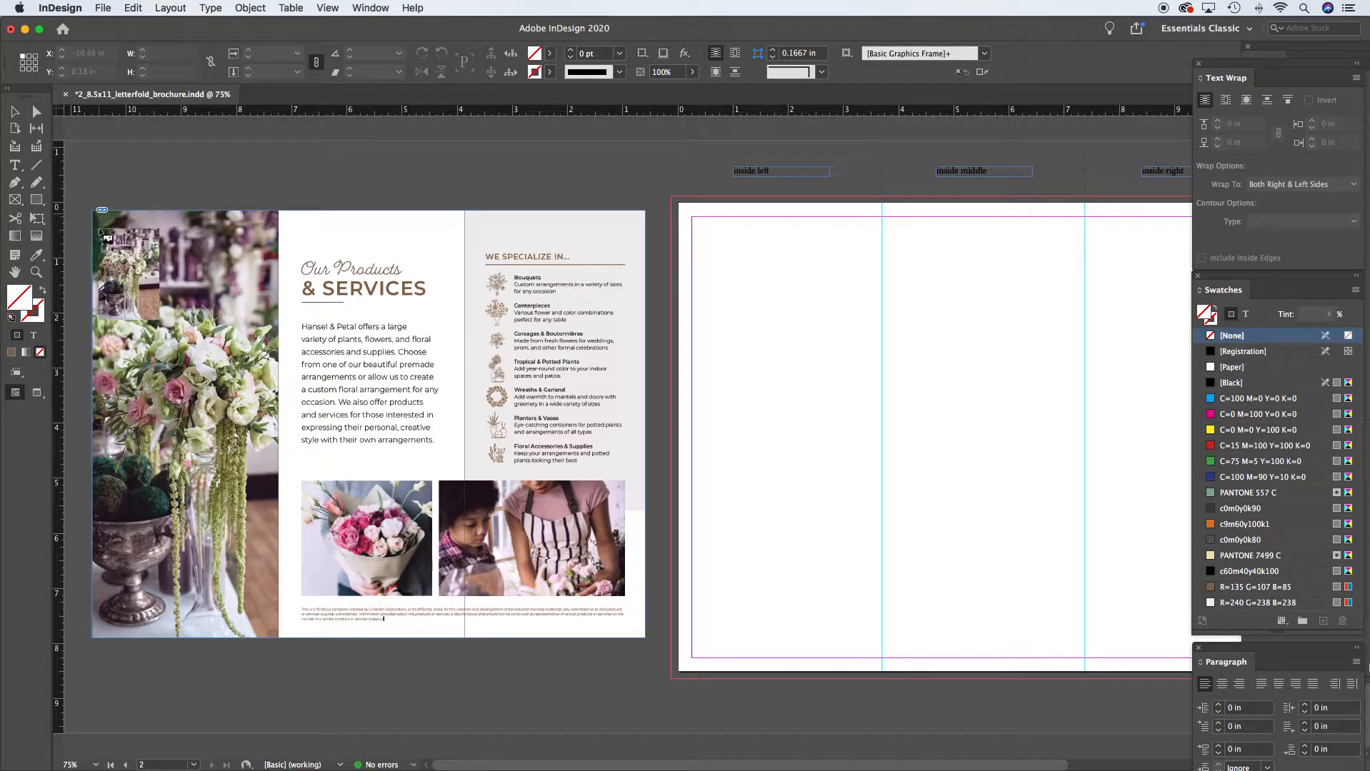
drag(767, 214, 468, 204)
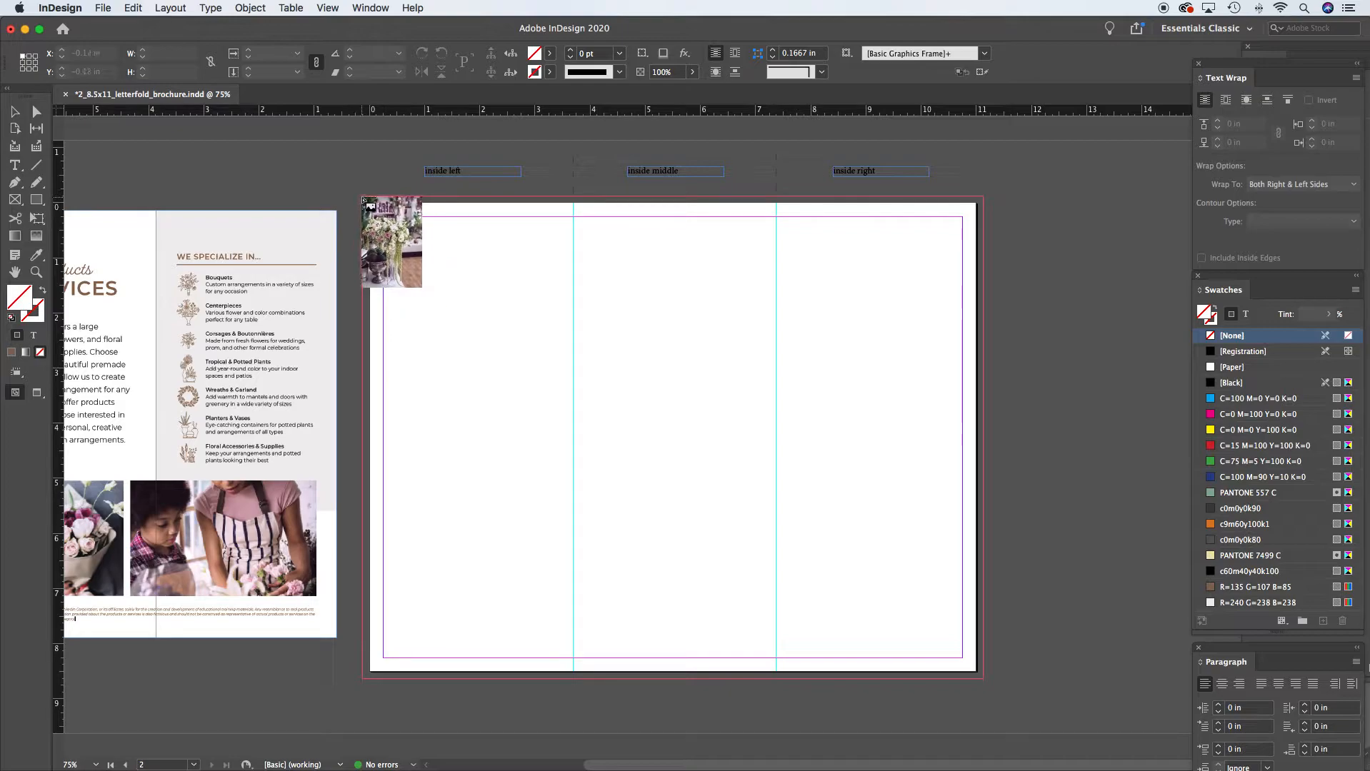
drag(364, 199, 584, 650)
drag(562, 665, 574, 683)
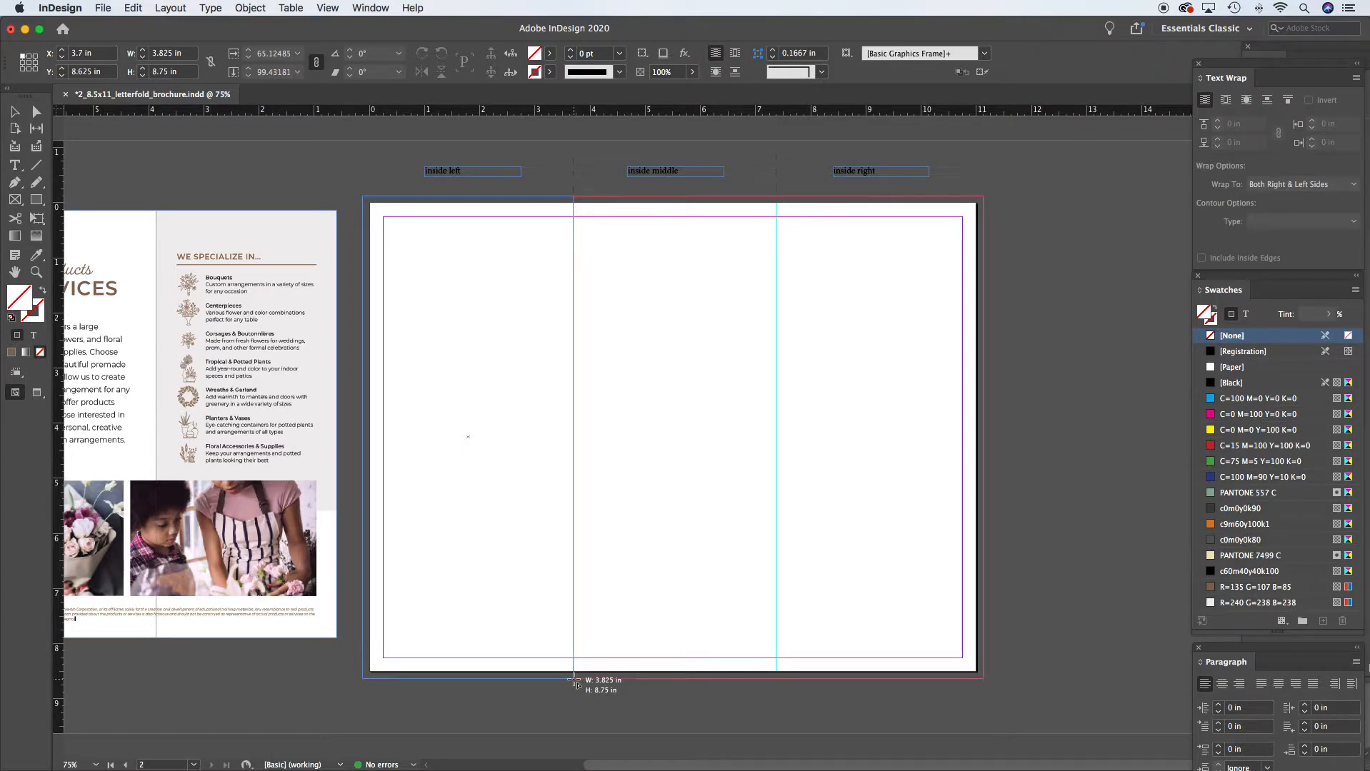
drag(575, 683, 596, 532)
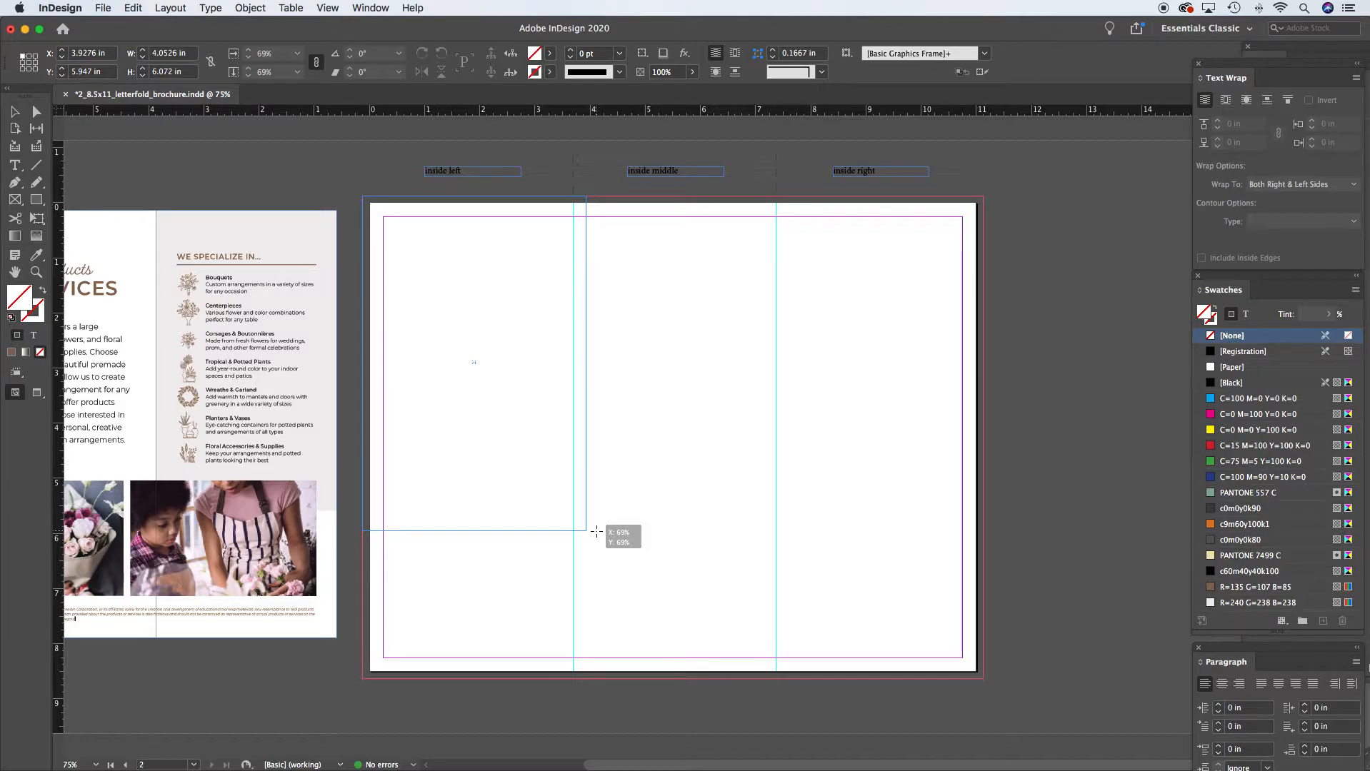
drag(596, 532, 596, 531)
drag(595, 530, 575, 683)
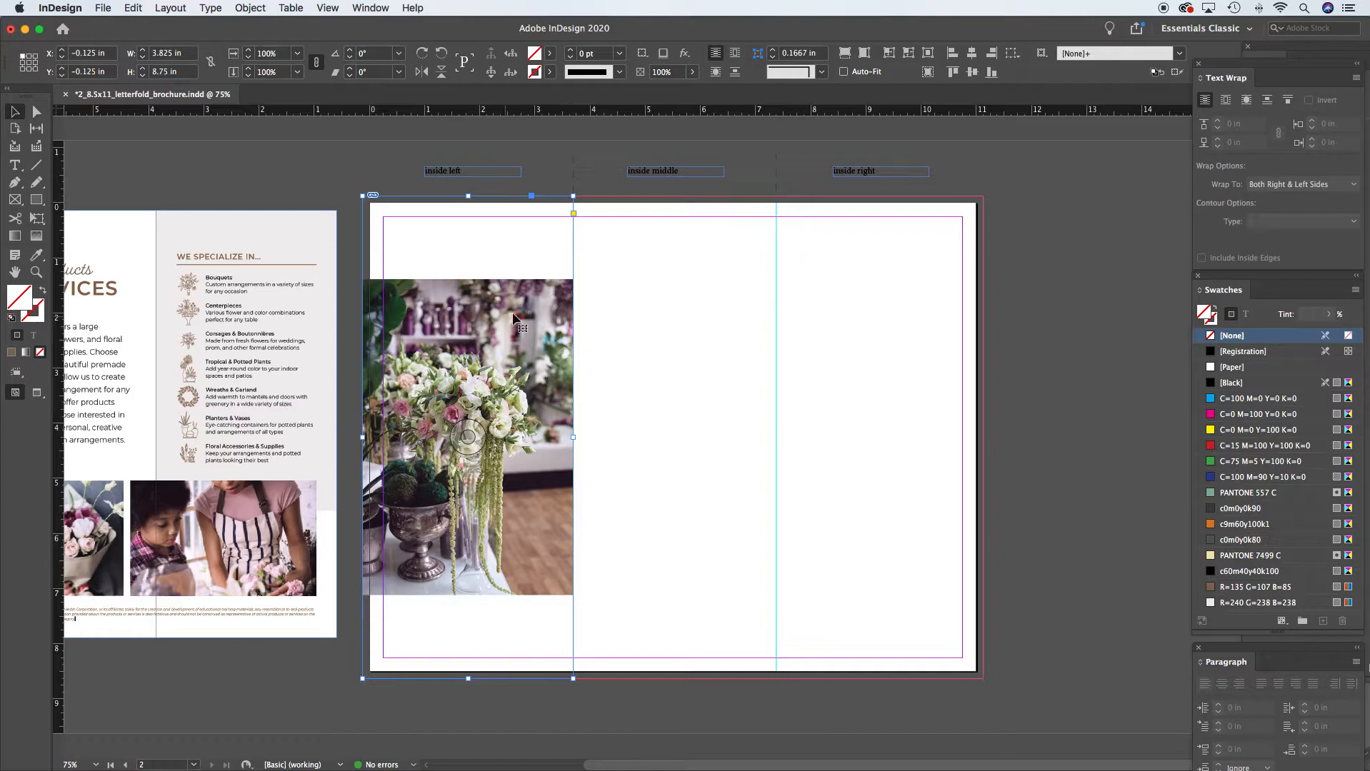
Enlarge the flower photo proportionally within its frame to about 5.84 by 8.75 in, filling the frame's full height
drag(464, 364, 700, 358)
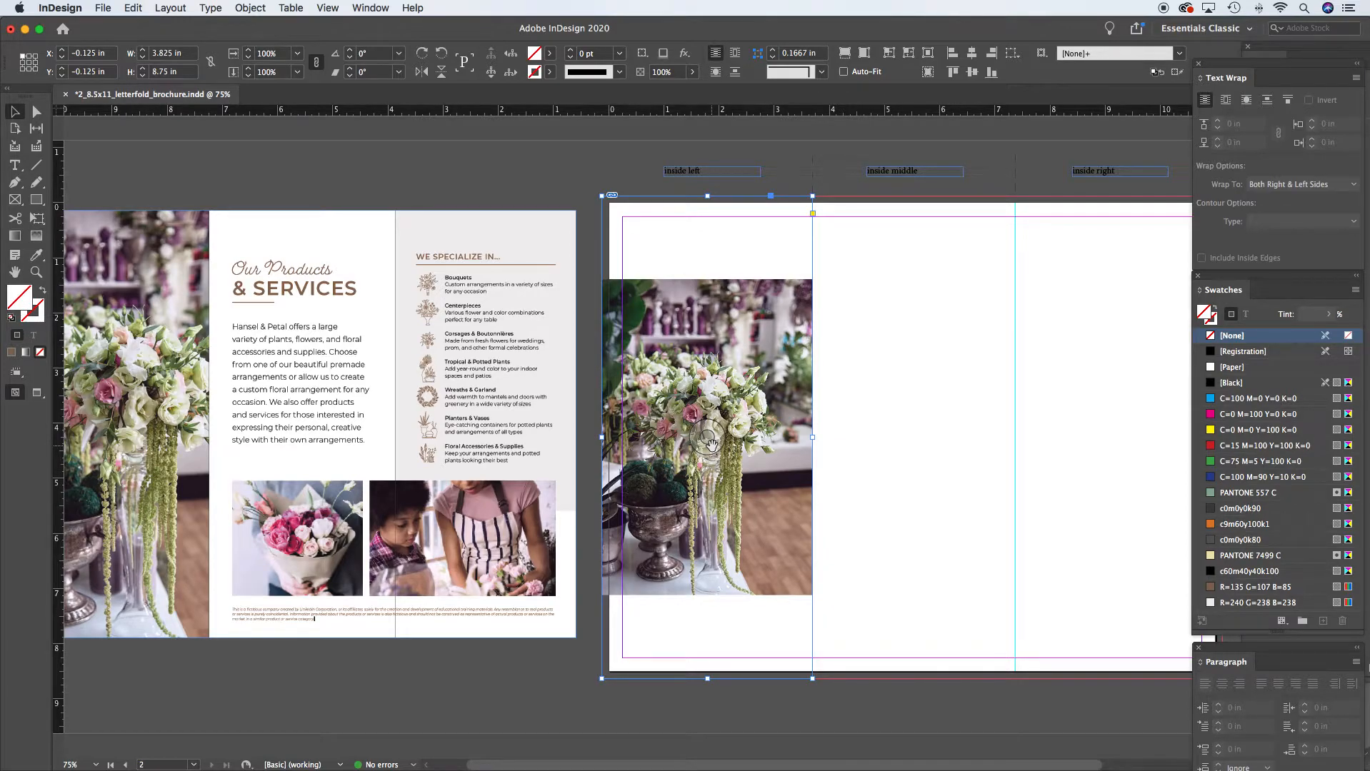
scroll(755, 433, left, 5)
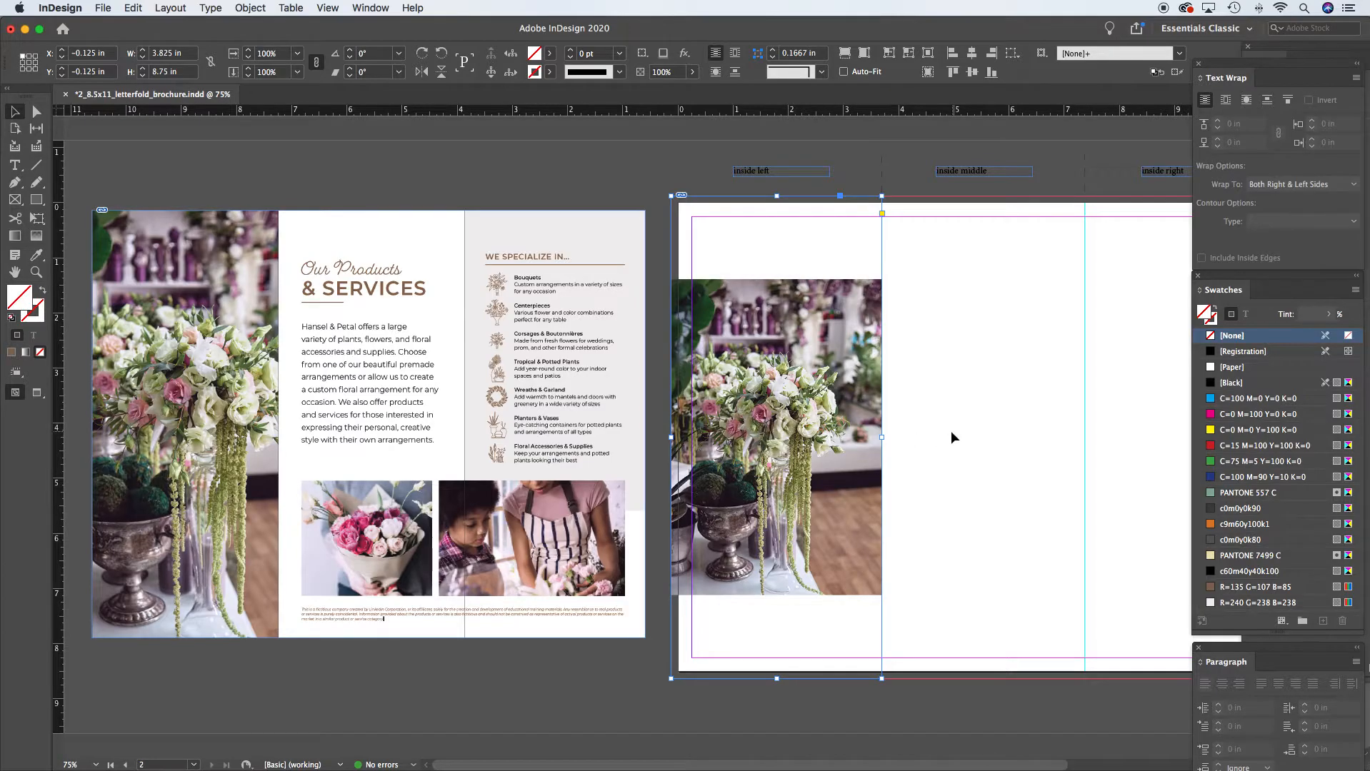
click(778, 438)
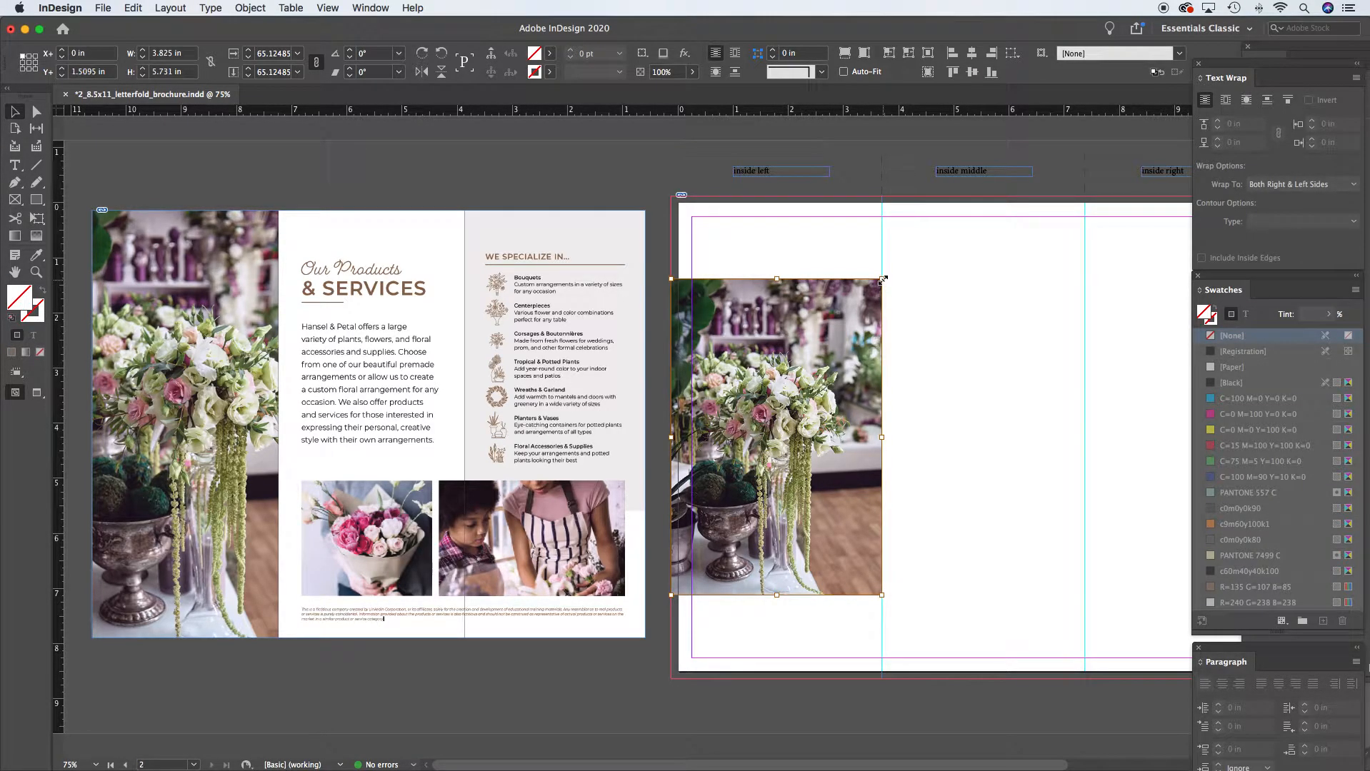
drag(883, 280, 939, 202)
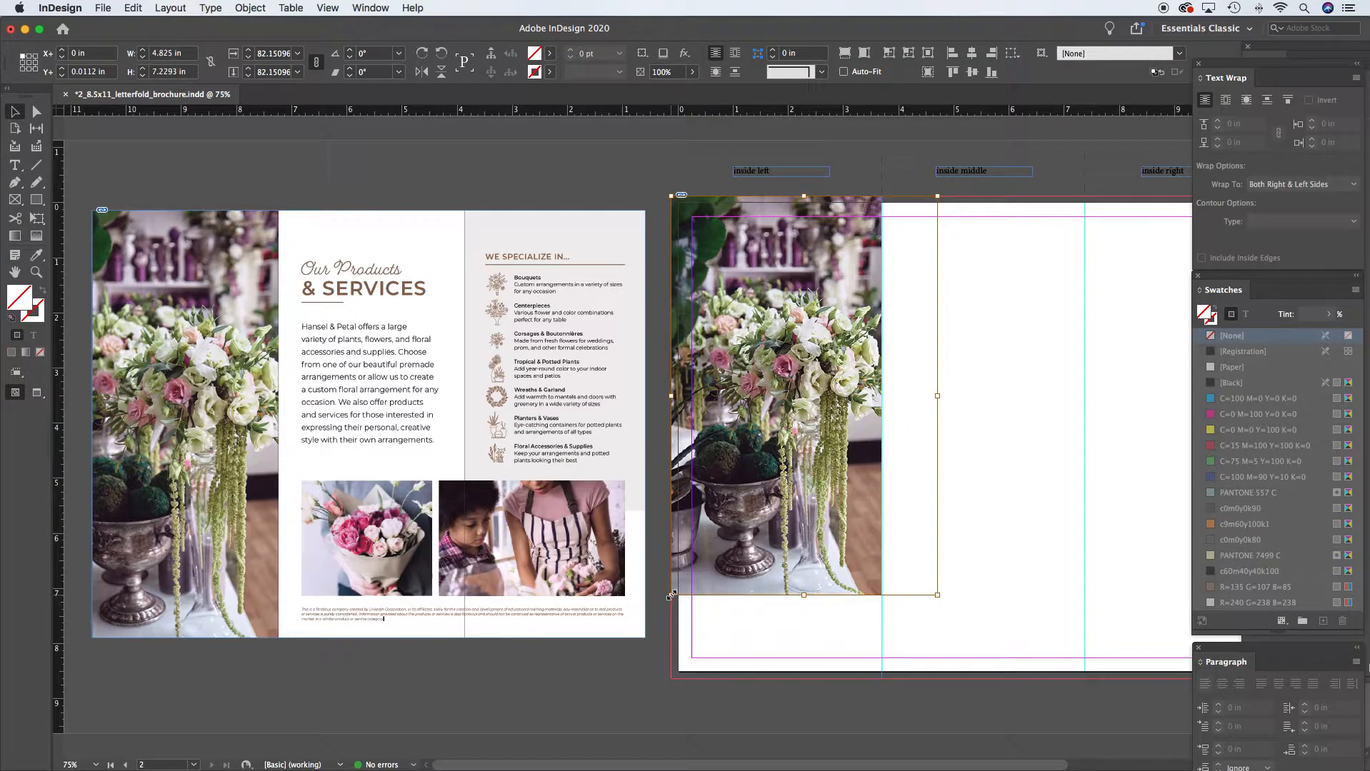
drag(671, 595, 615, 654)
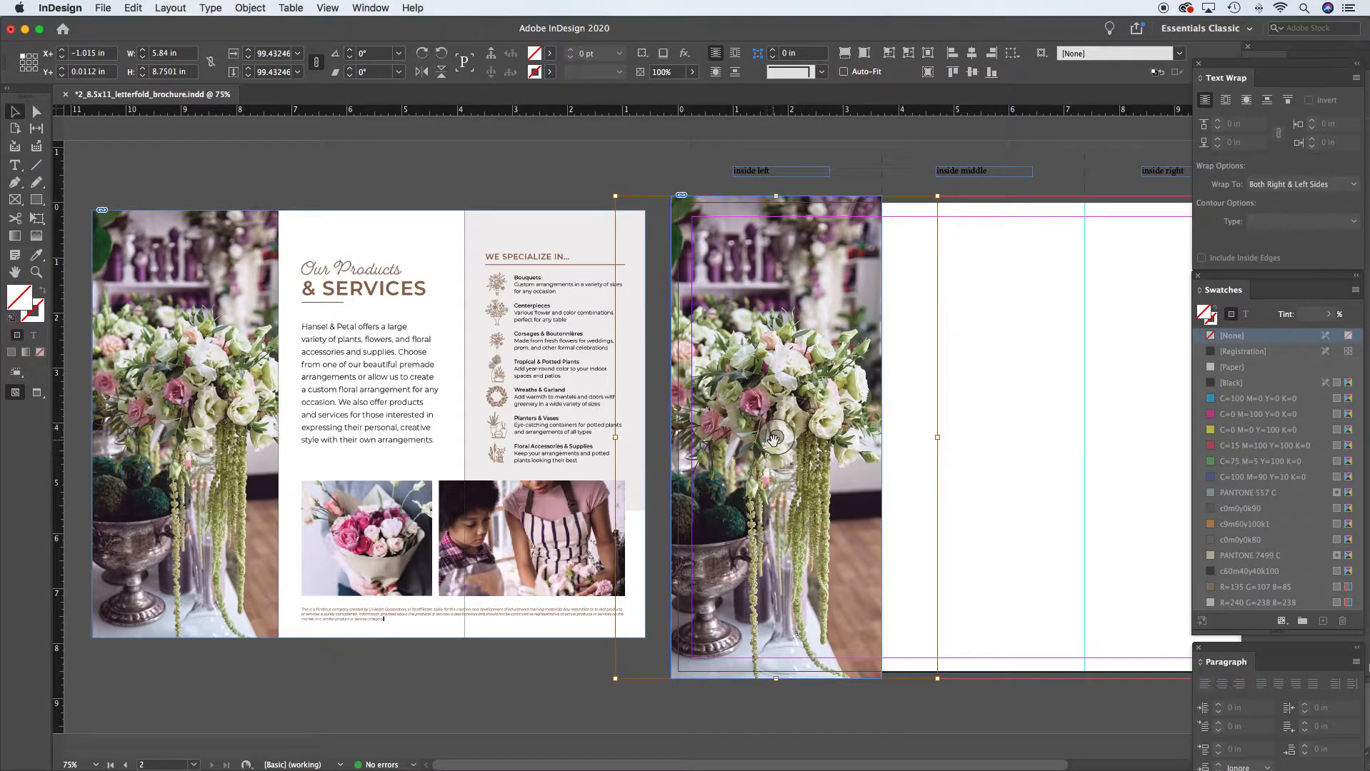
Shift the flower photo horizontally within its frame to an X position of about -0.735 in, matching the sample's crop
drag(738, 472, 773, 470)
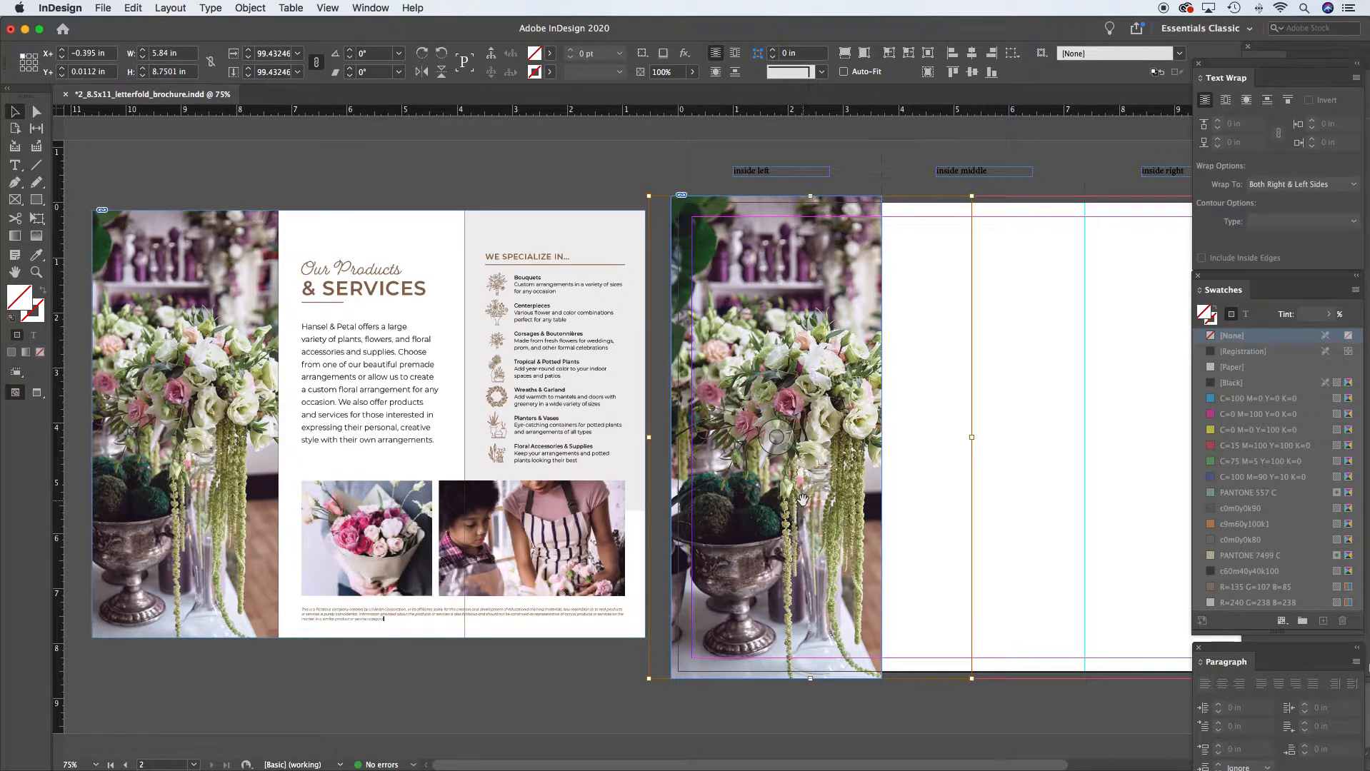
drag(777, 547, 762, 547)
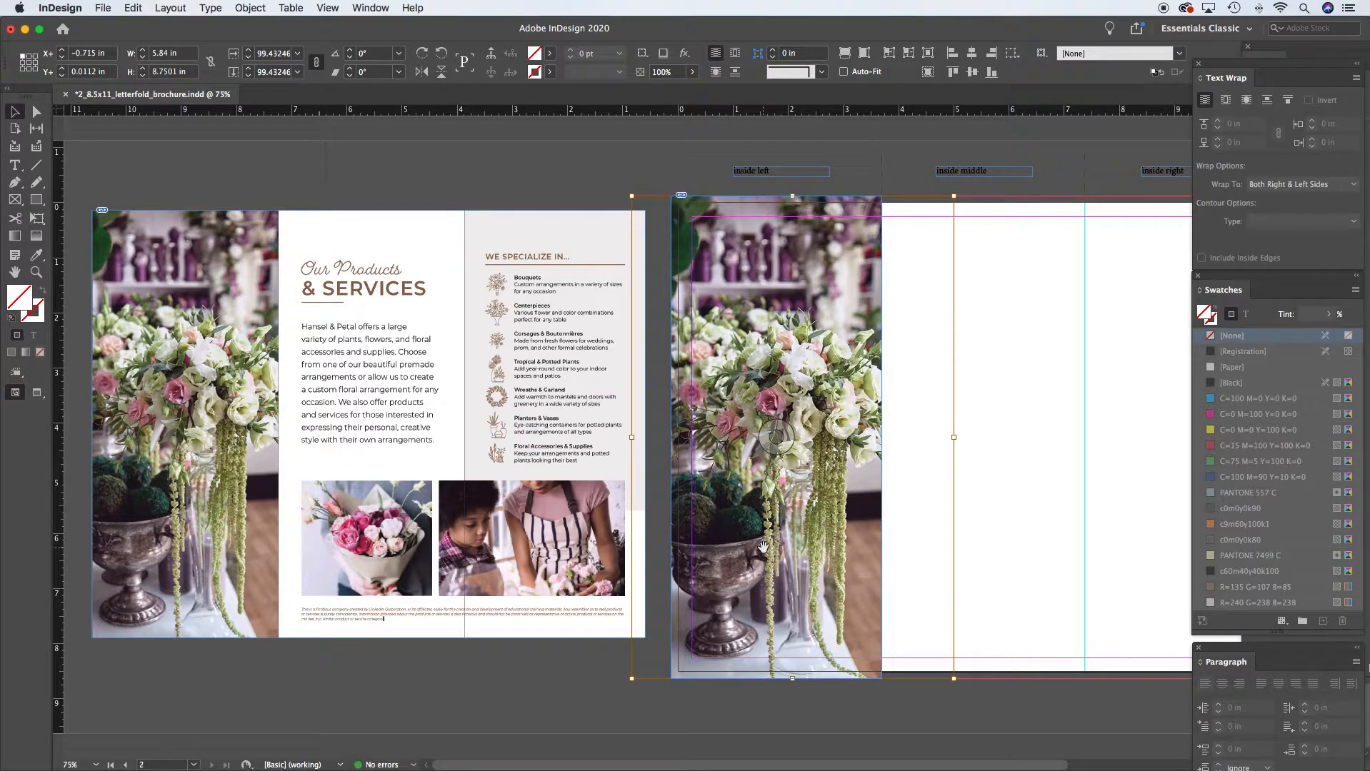
drag(762, 547, 761, 547)
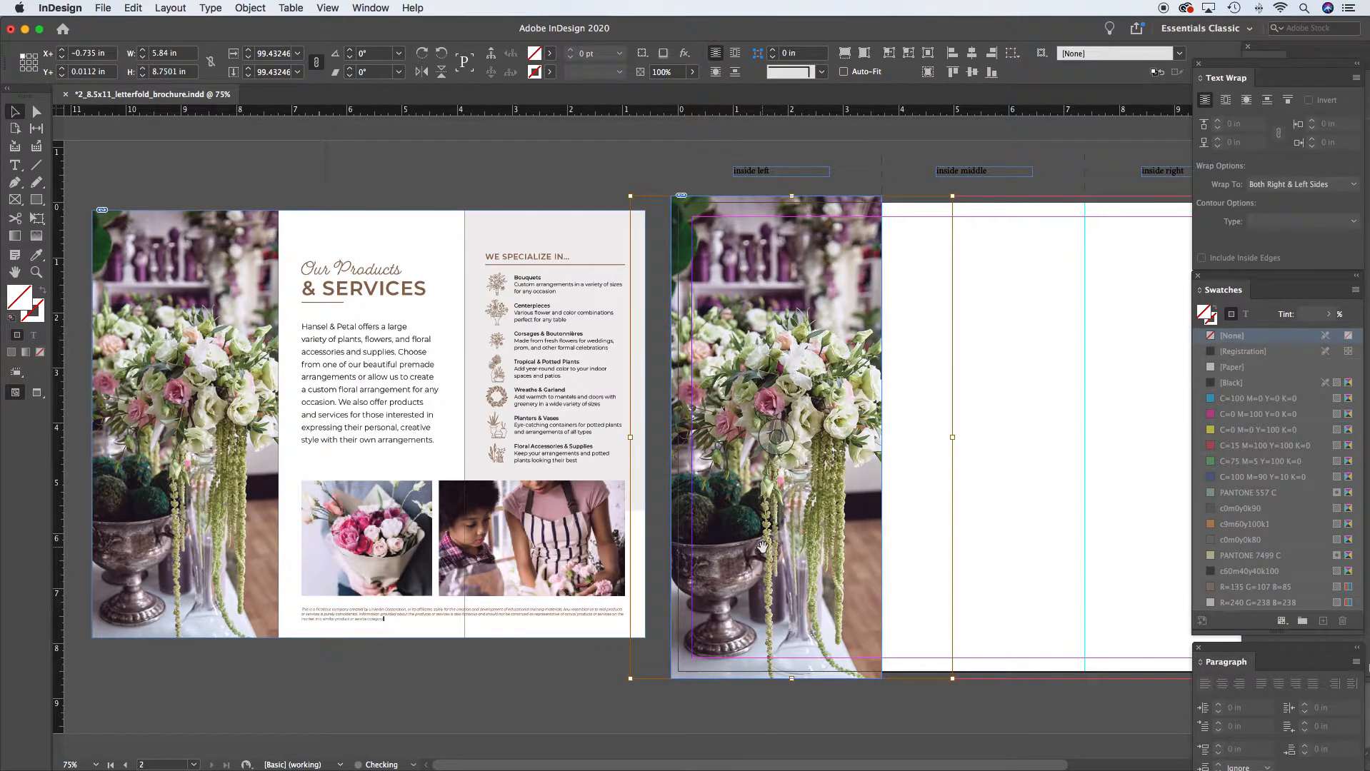
click(605, 170)
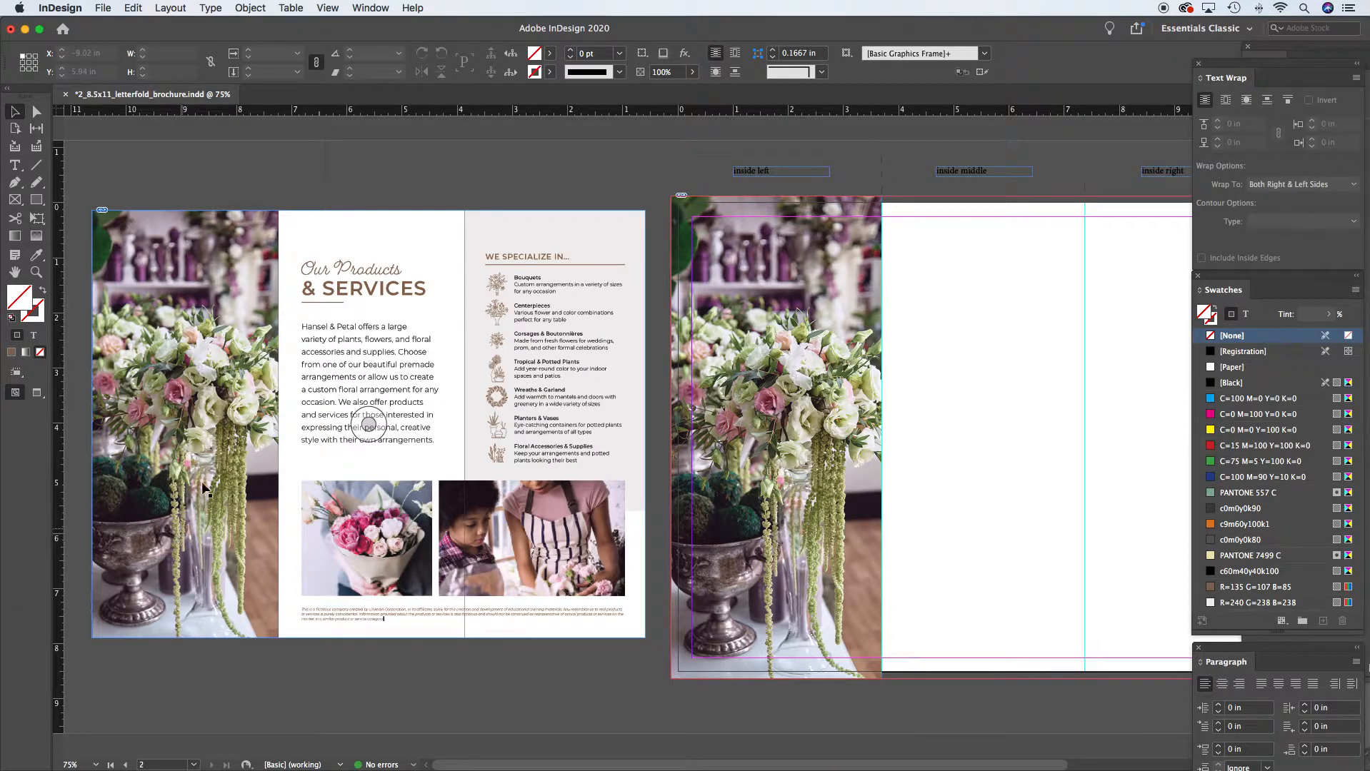
Lock the flower photo frame on the inside left panel and save the document
click(838, 346)
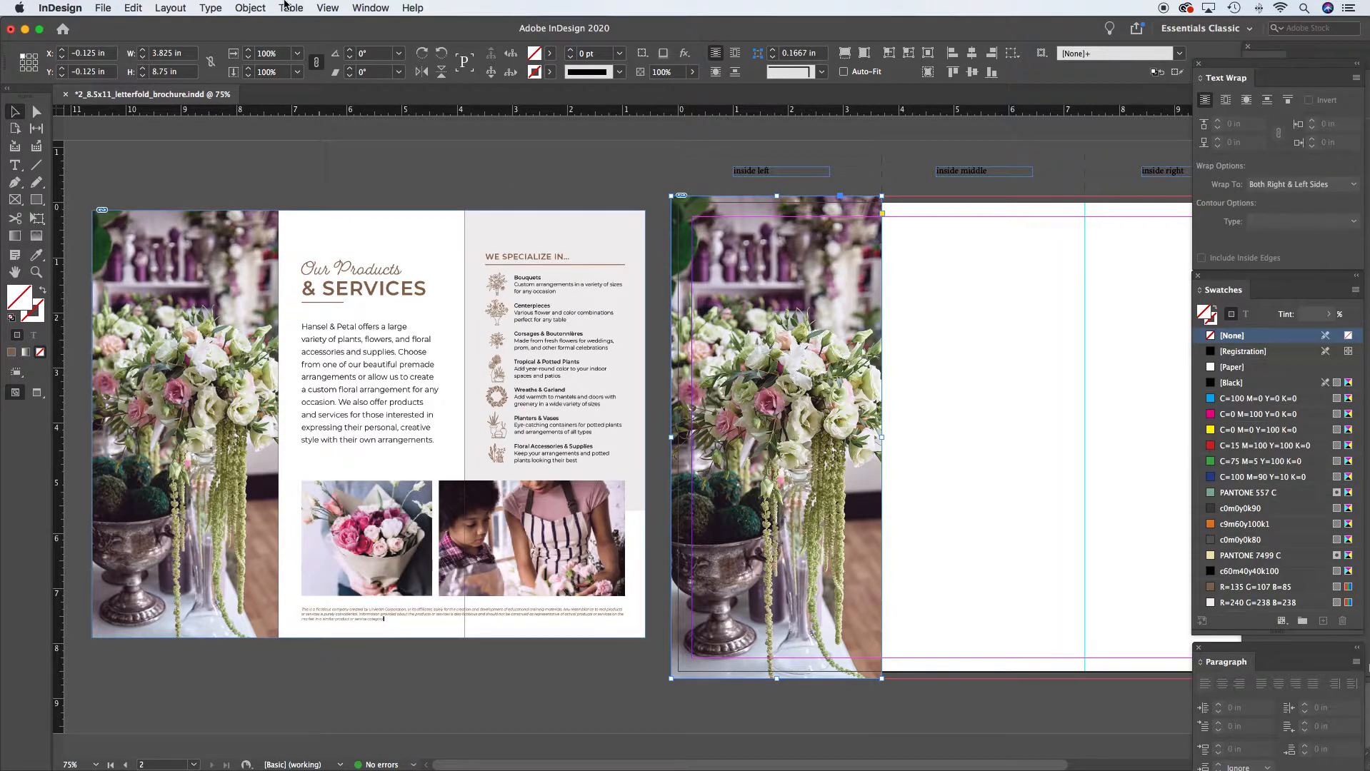
click(250, 8)
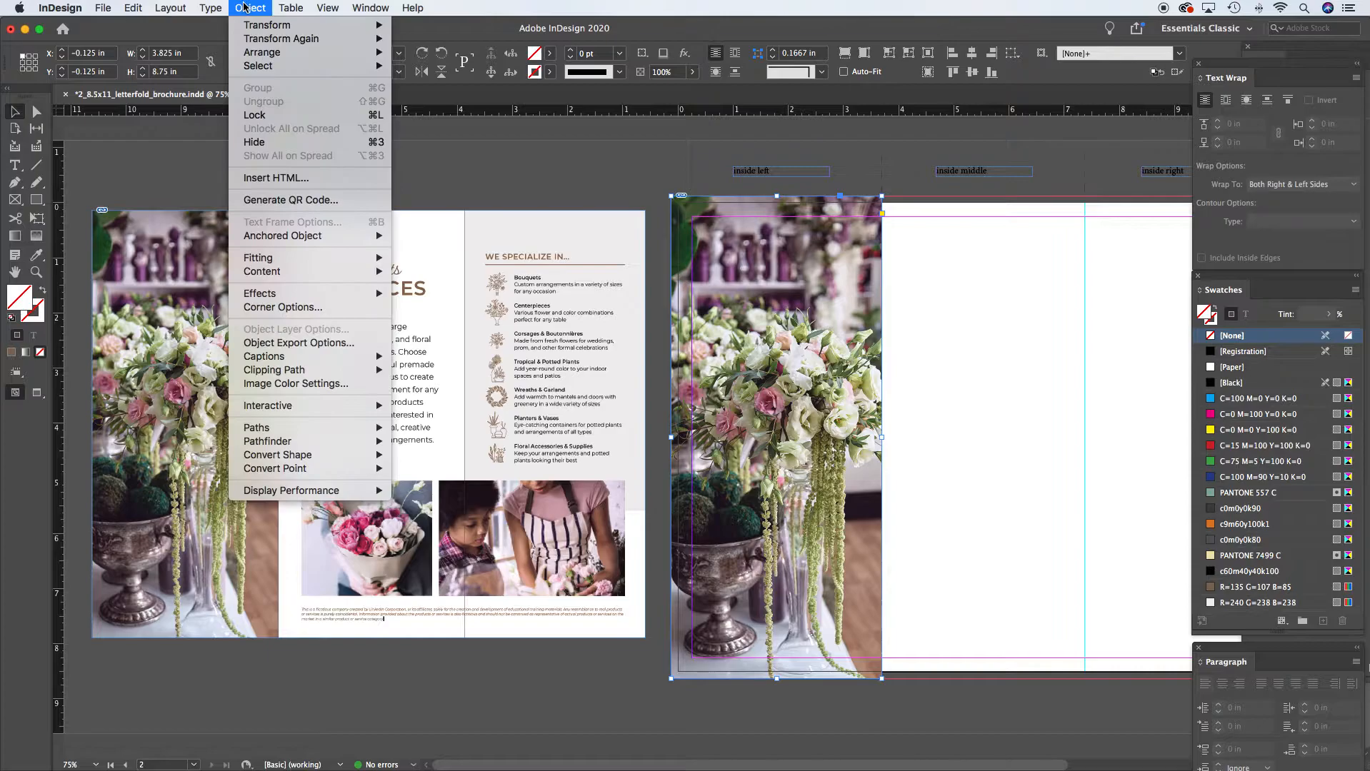
click(256, 115)
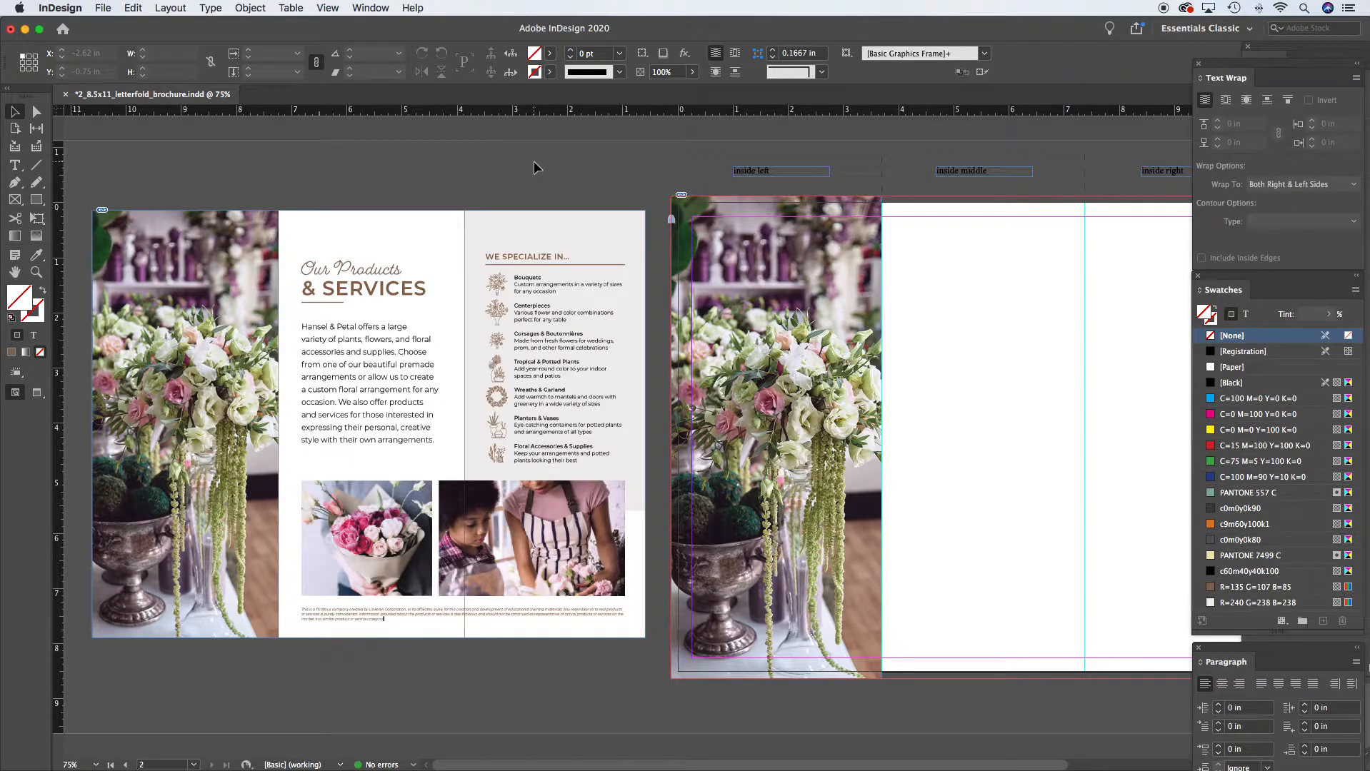
key(super+s)
Compare the Rectangle Frame and Rectangle tools, including the ellipse and polygon variants grouped with each
drag(1025, 297, 708, 285)
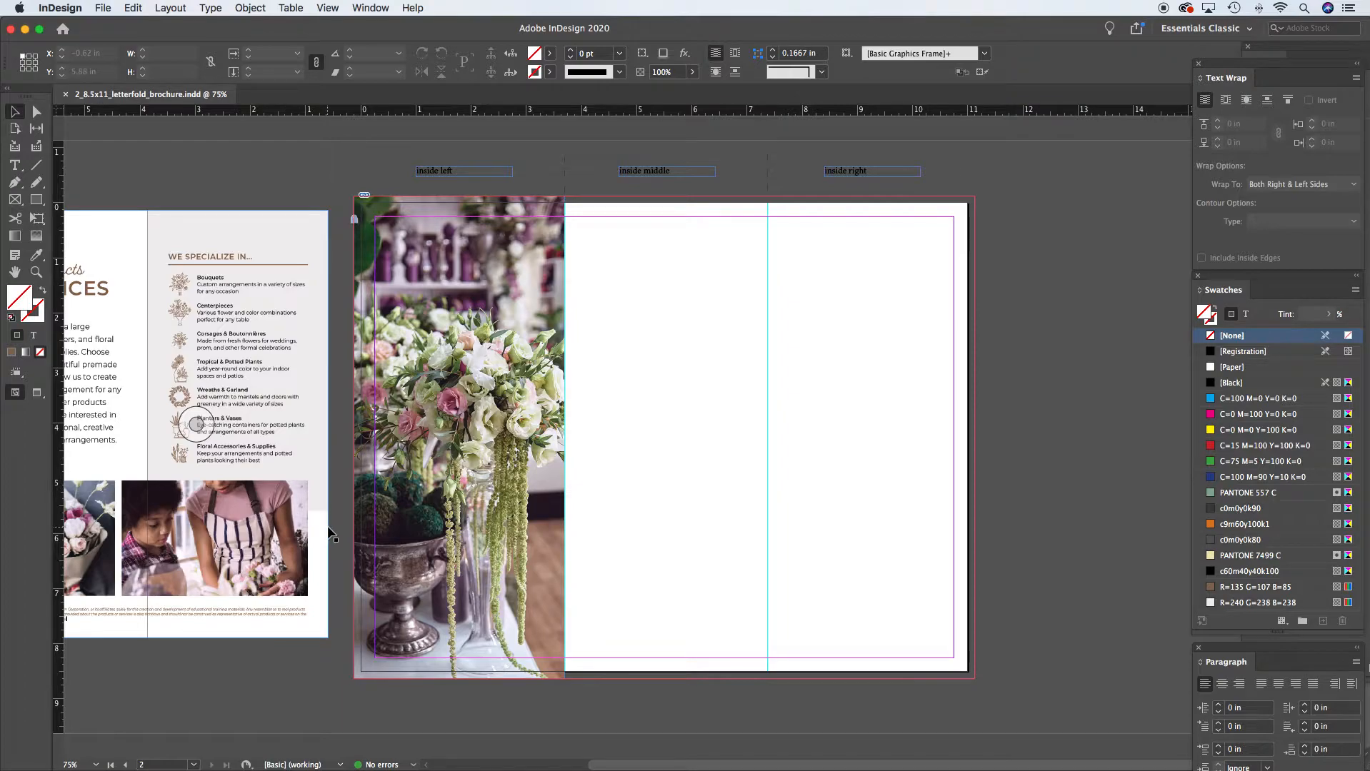
scroll(305, 560, left, 5)
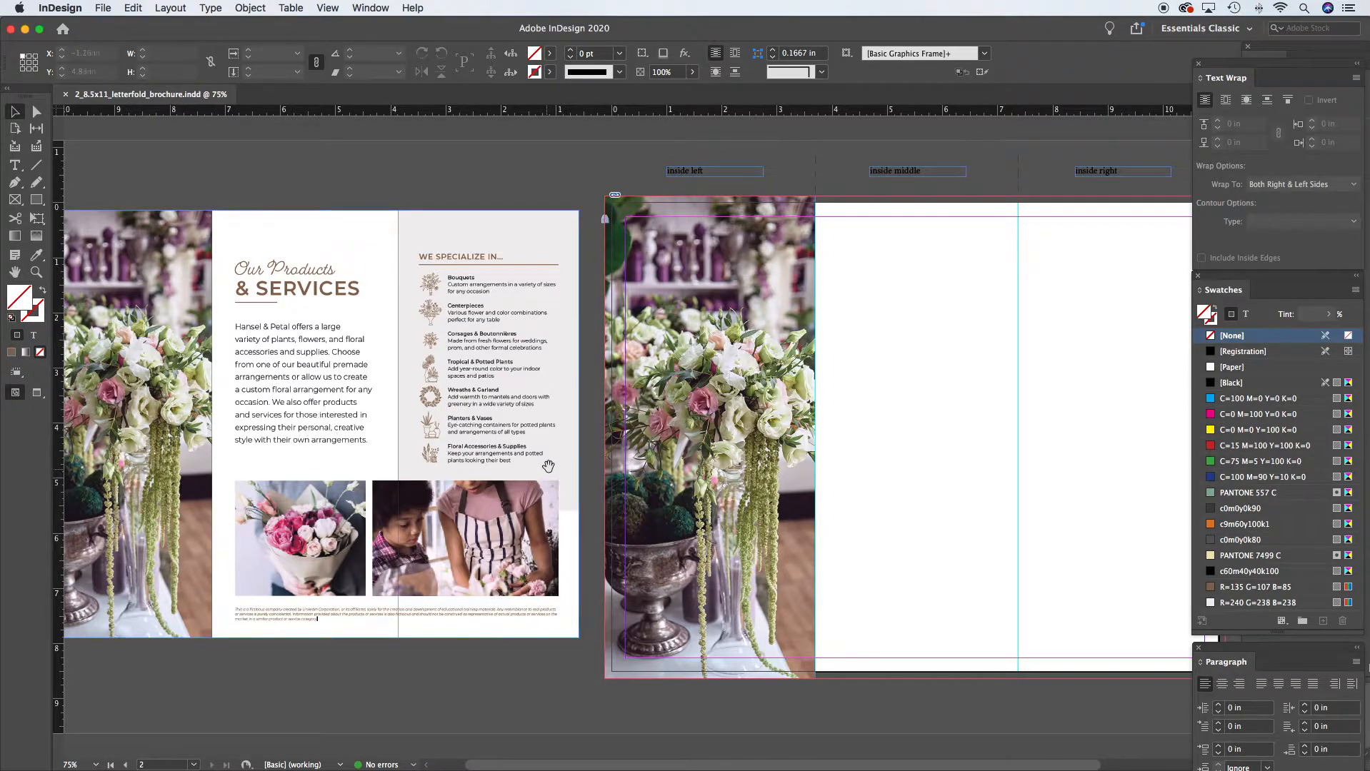
scroll(429, 457, right, 5)
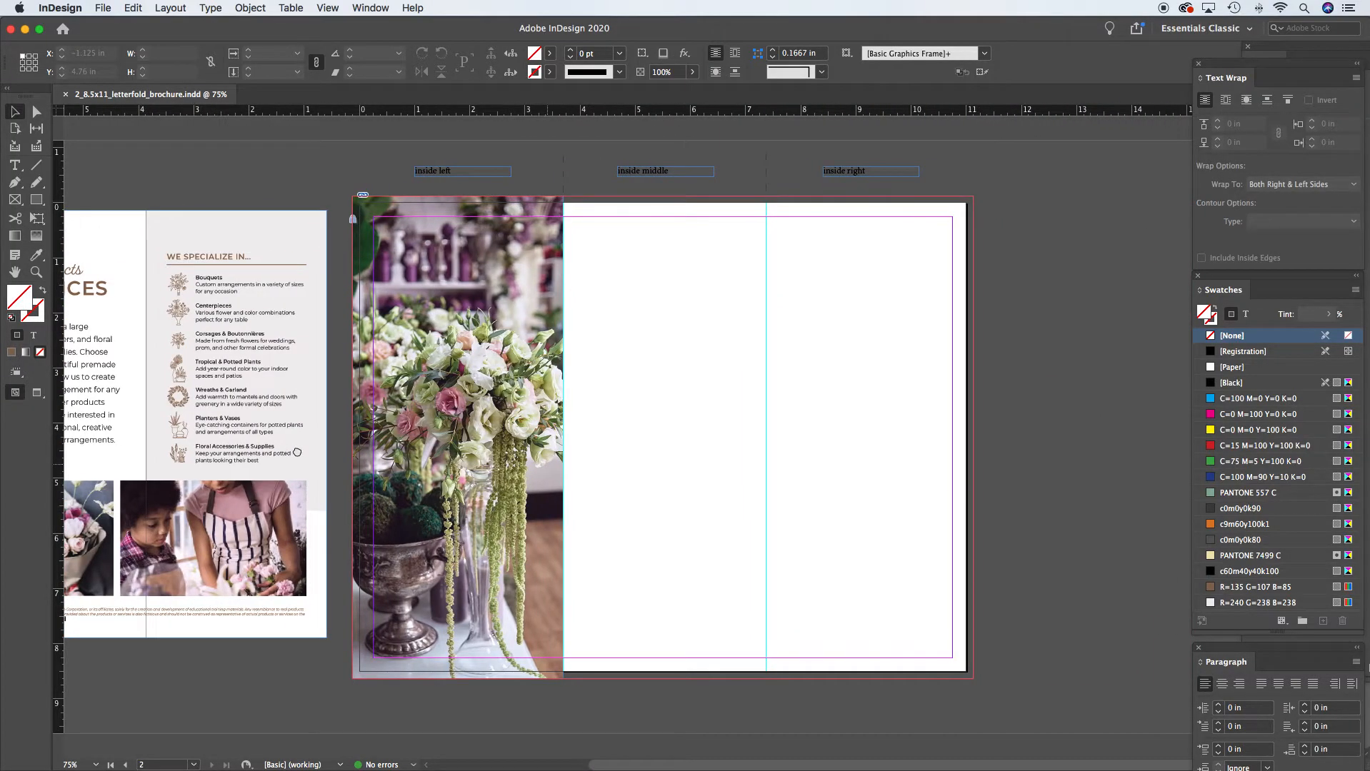
click(39, 205)
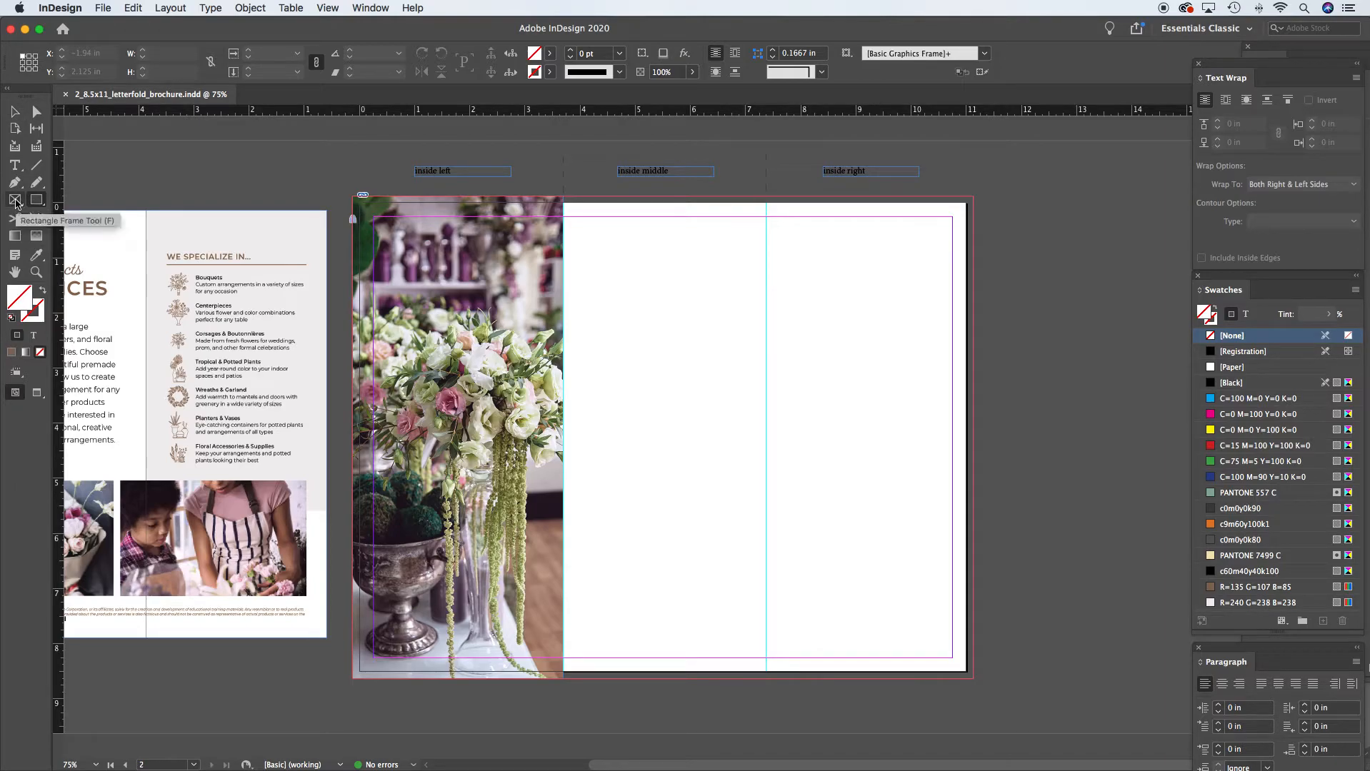
click(16, 203)
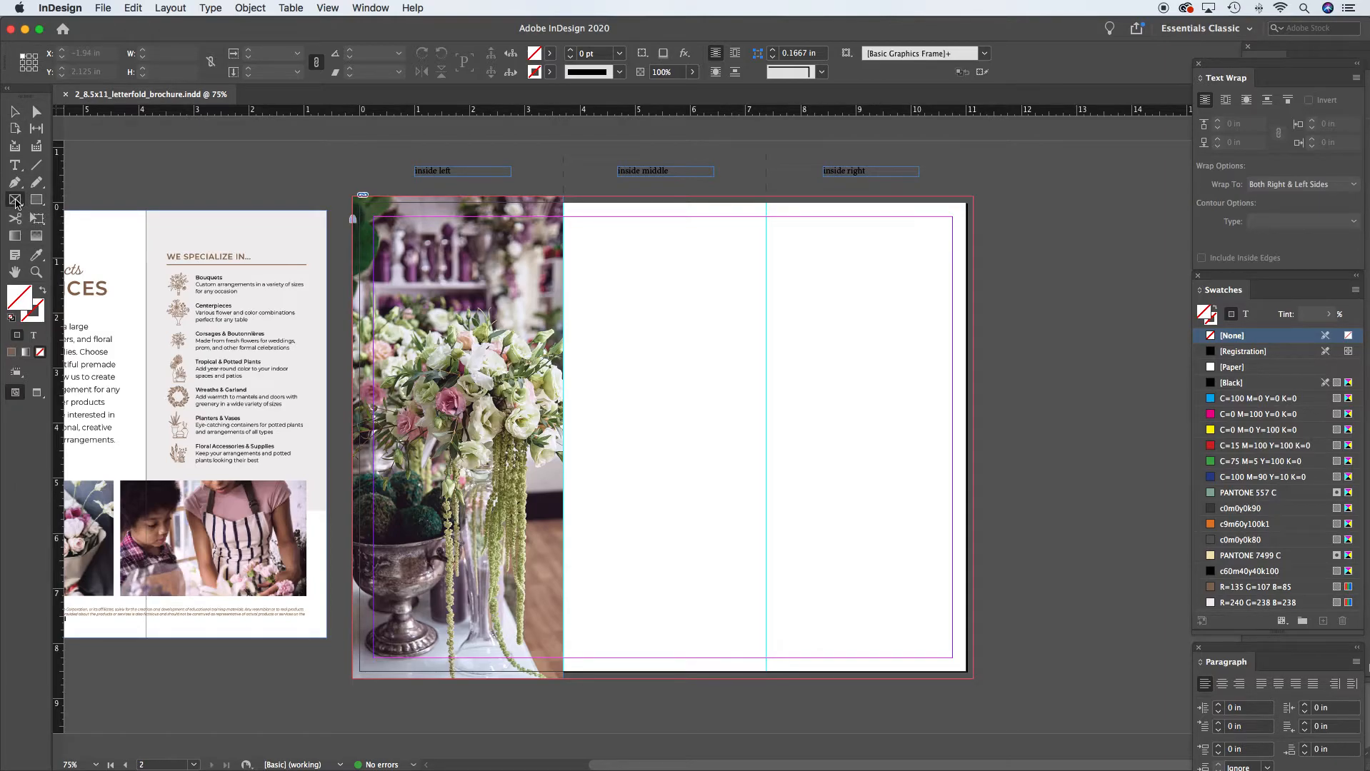
click(15, 203)
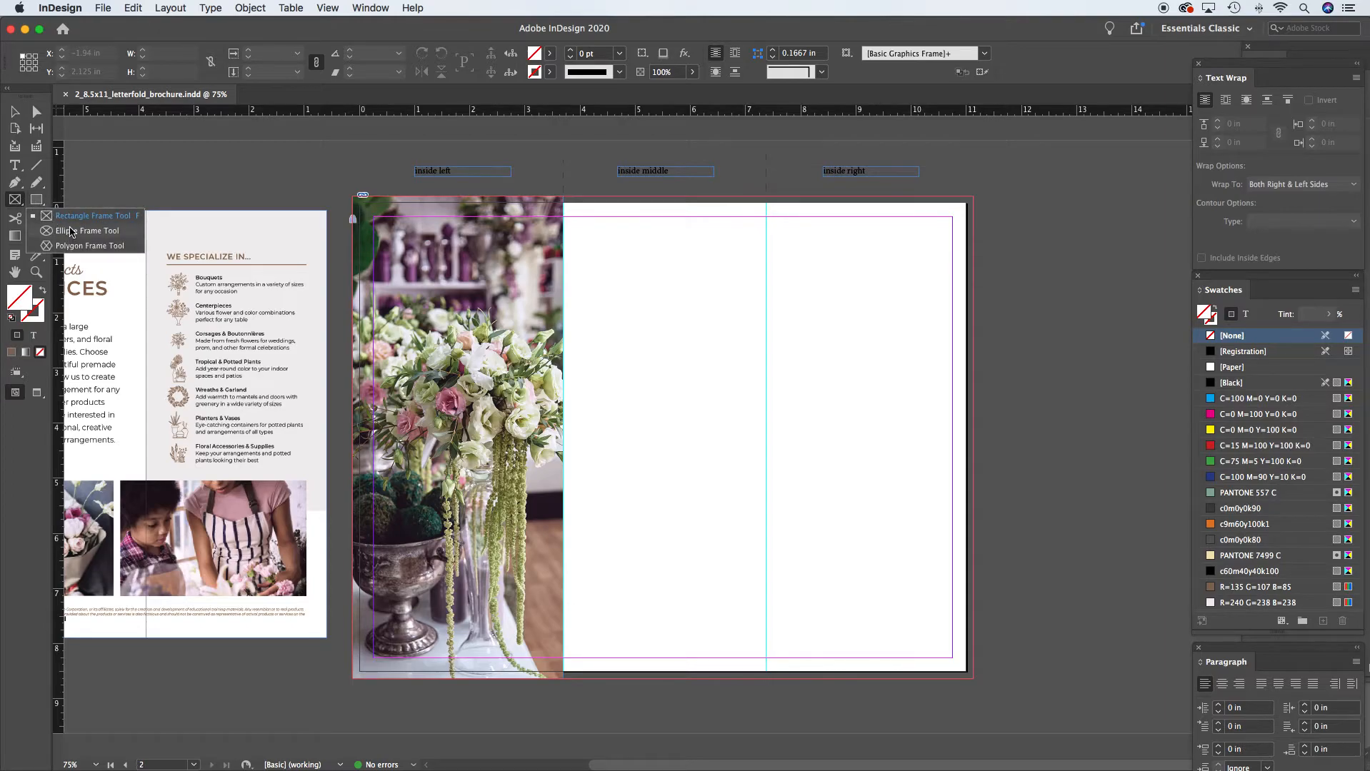
click(39, 203)
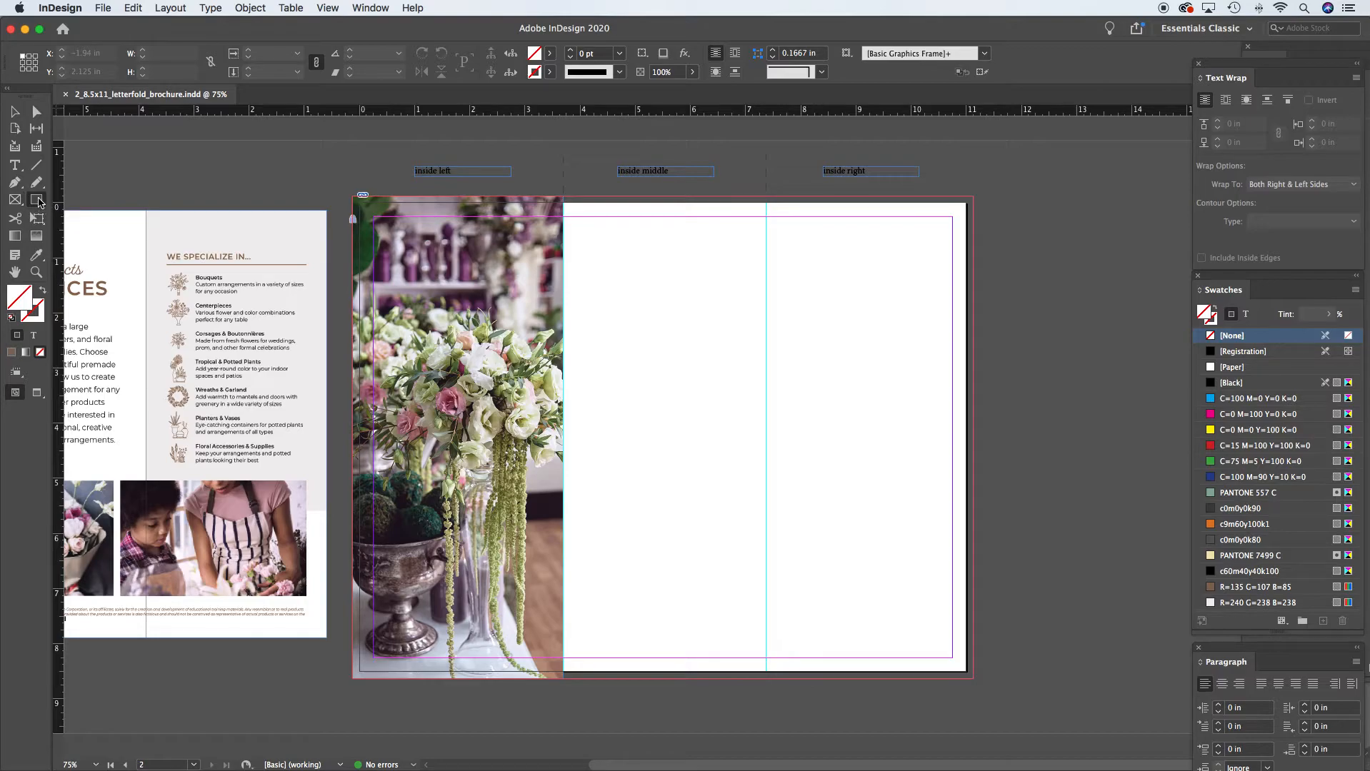
click(38, 203)
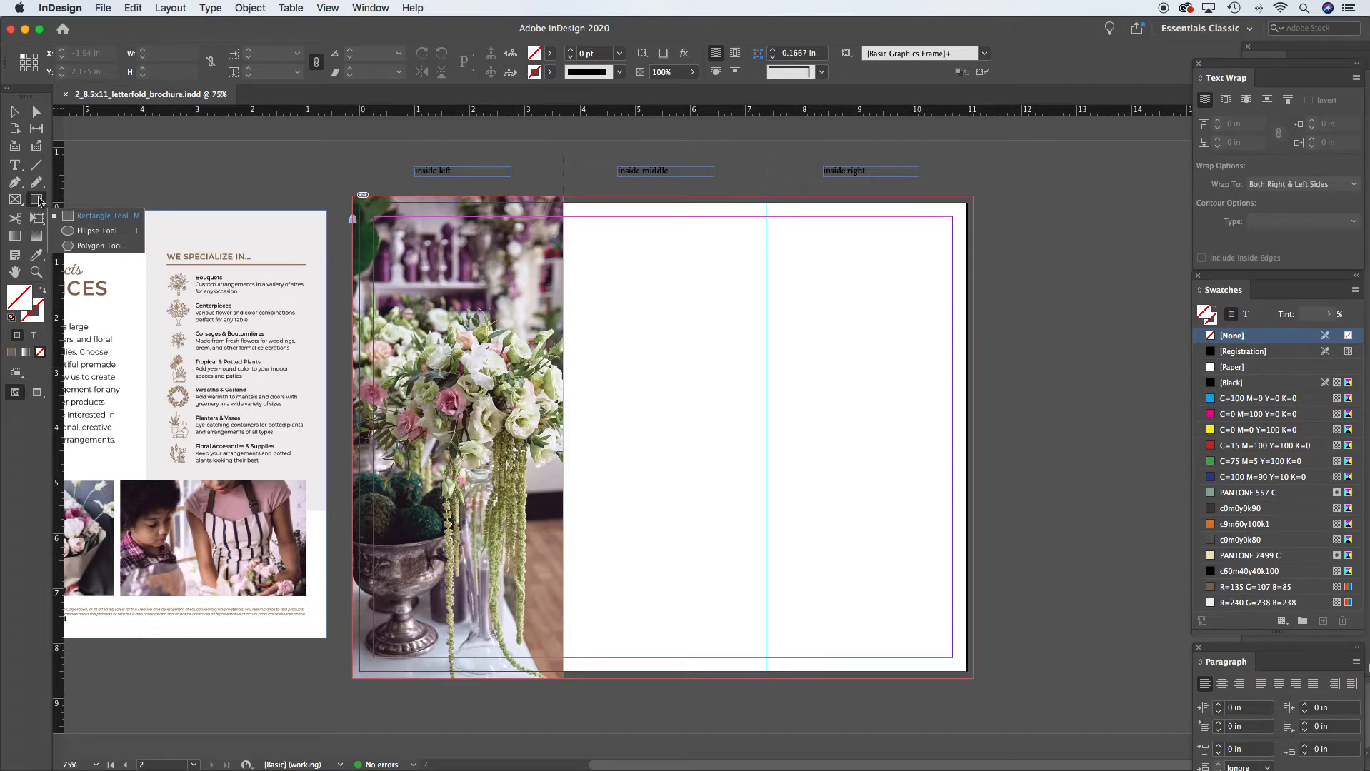
click(40, 202)
click(16, 201)
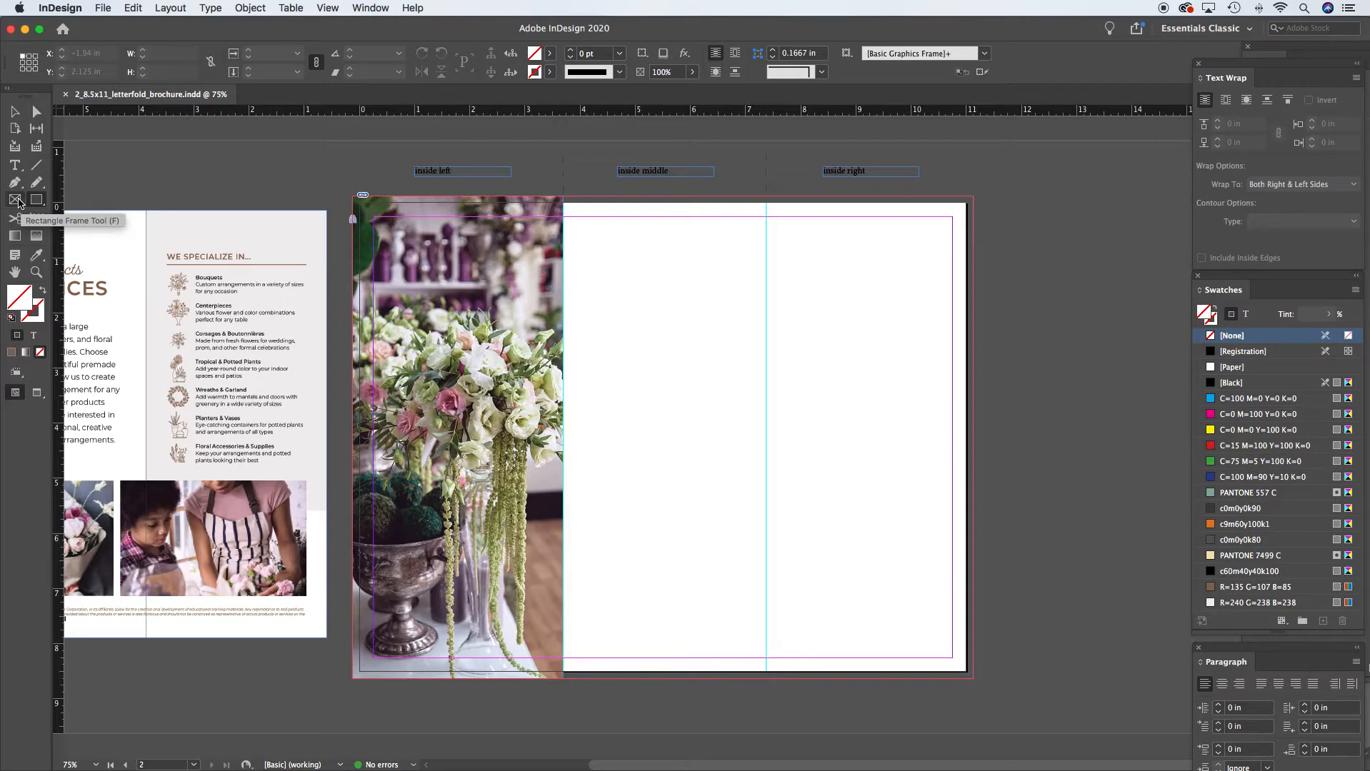
click(37, 202)
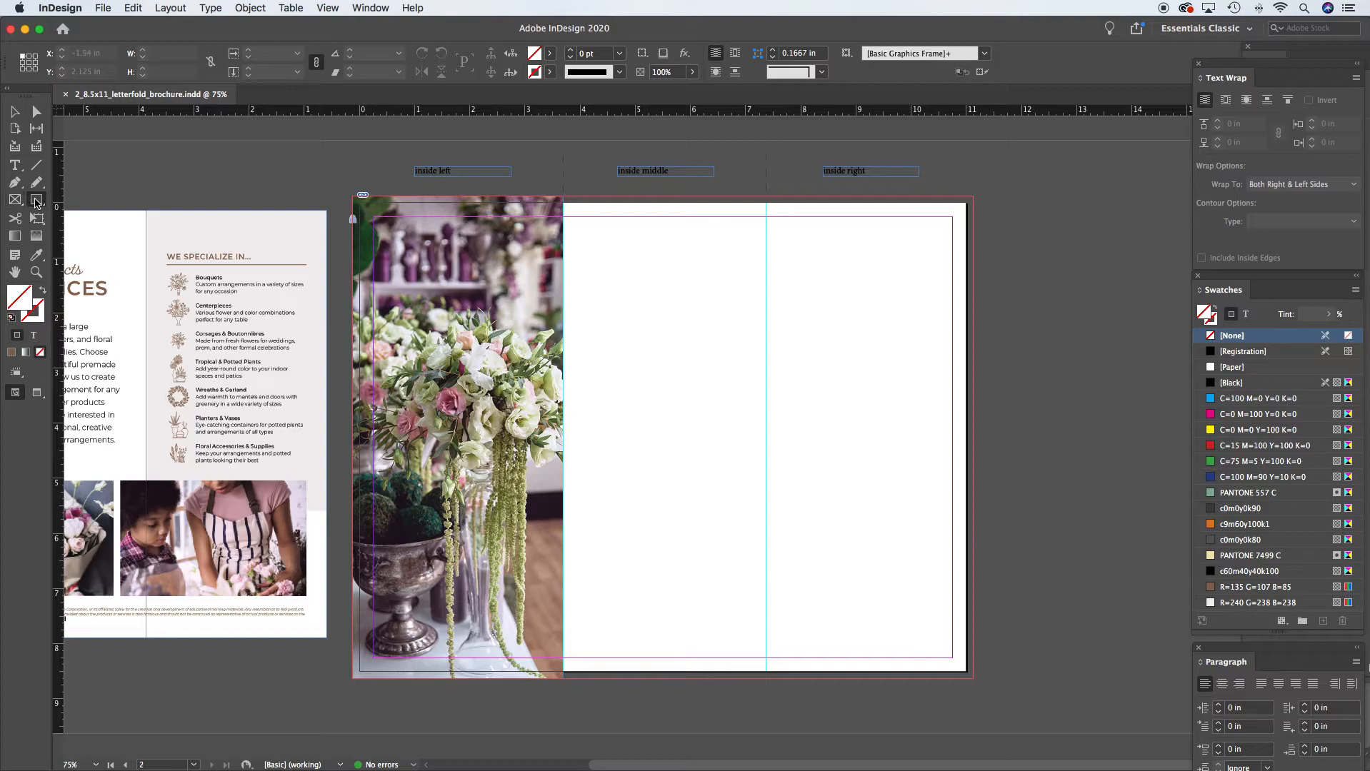
Draw a 3.75 by 8.75 in rectangle over the inside right panel, from the fold guide out to the bleed edges
click(39, 203)
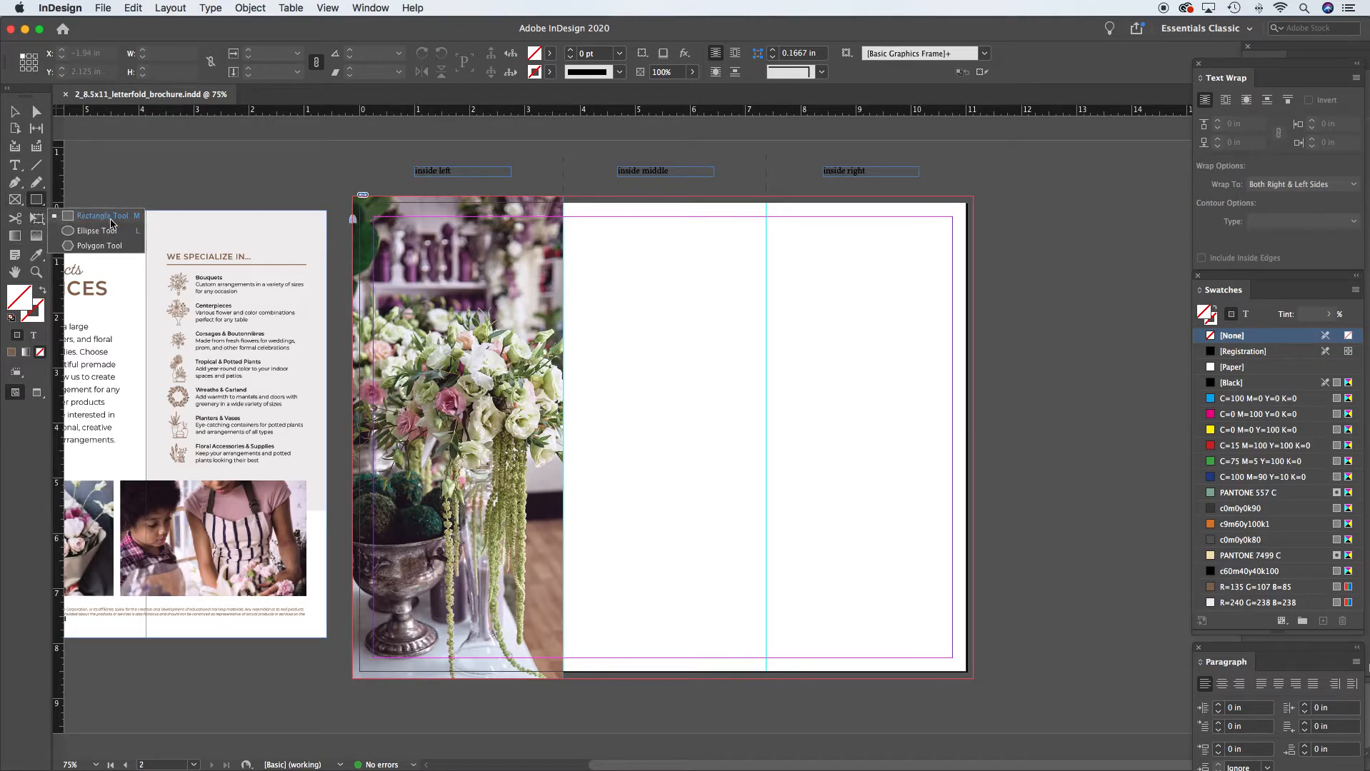
click(87, 217)
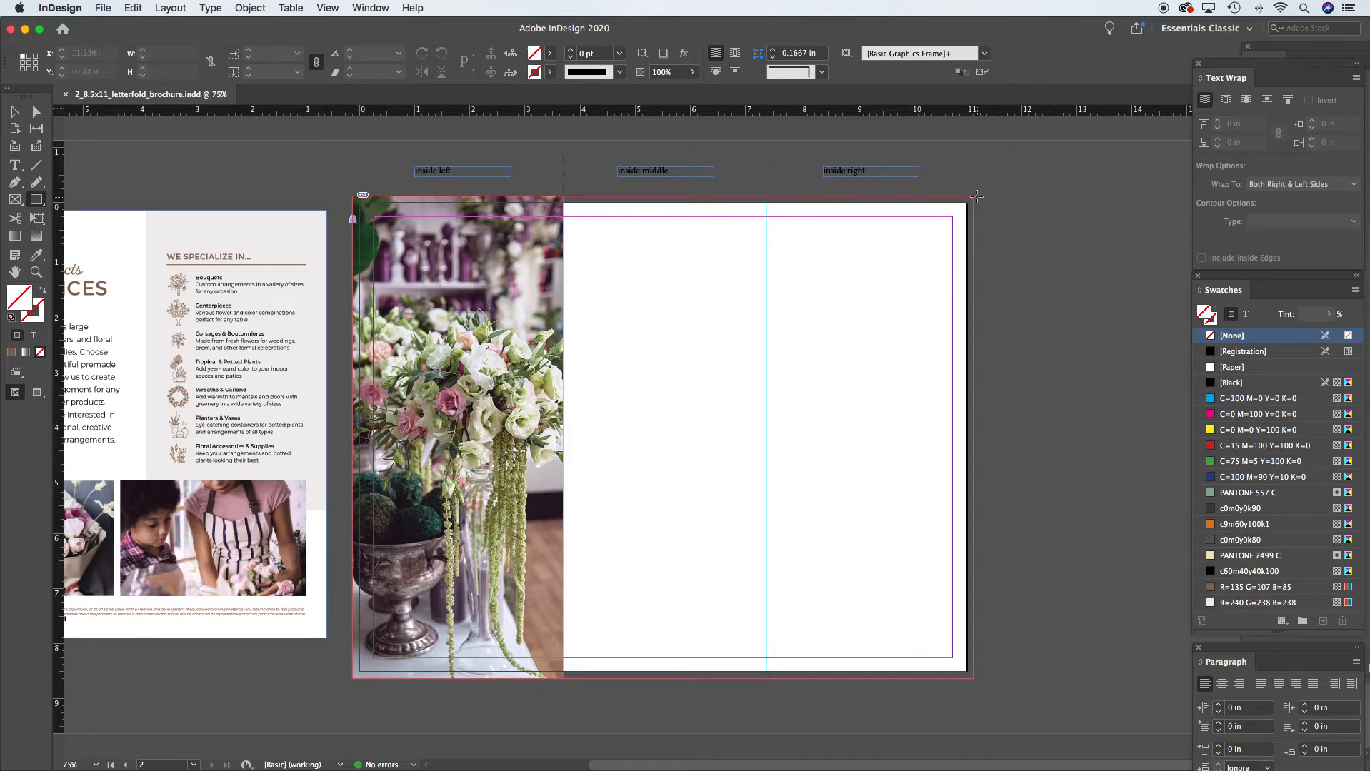
mouse_move(973, 197)
mouse_down()
mouse_move(930, 223)
mouse_move(777, 666)
mouse_up()
drag(772, 682, 767, 683)
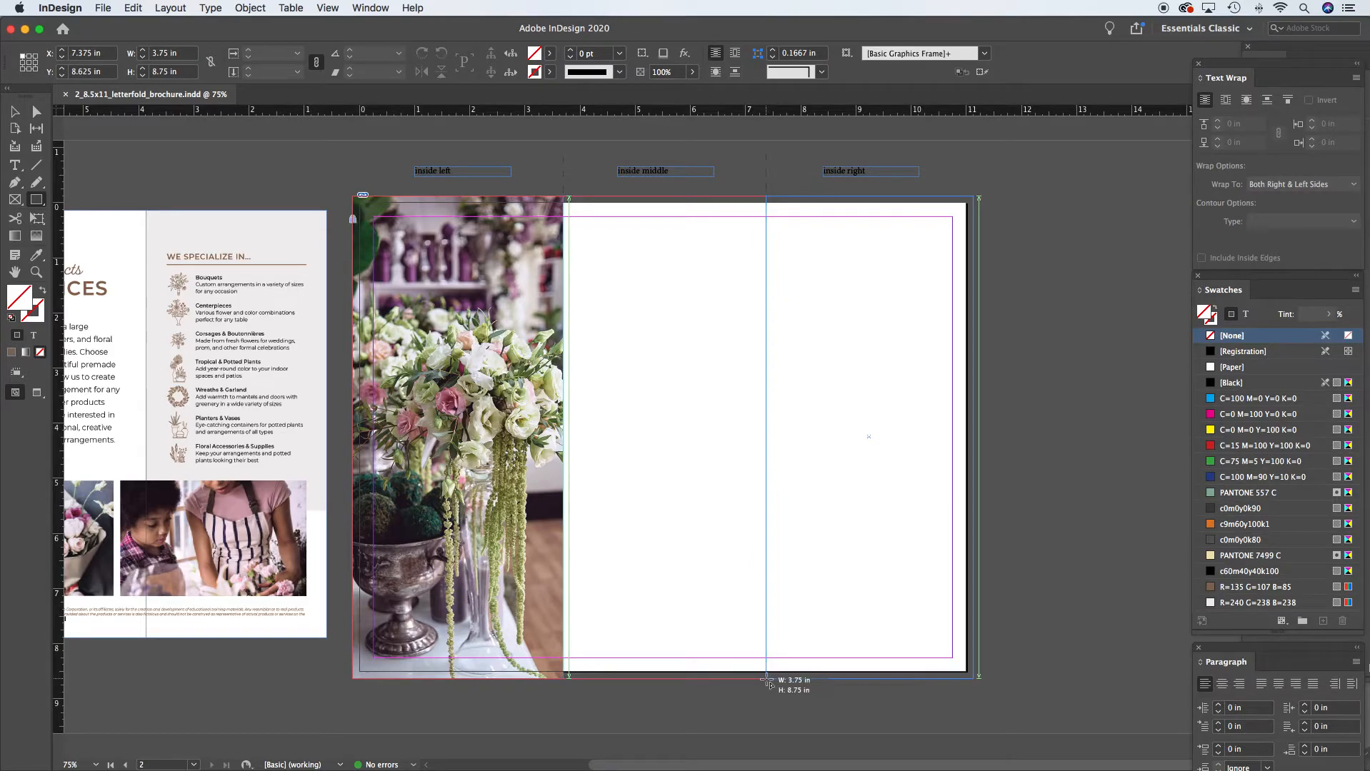
drag(767, 684, 769, 683)
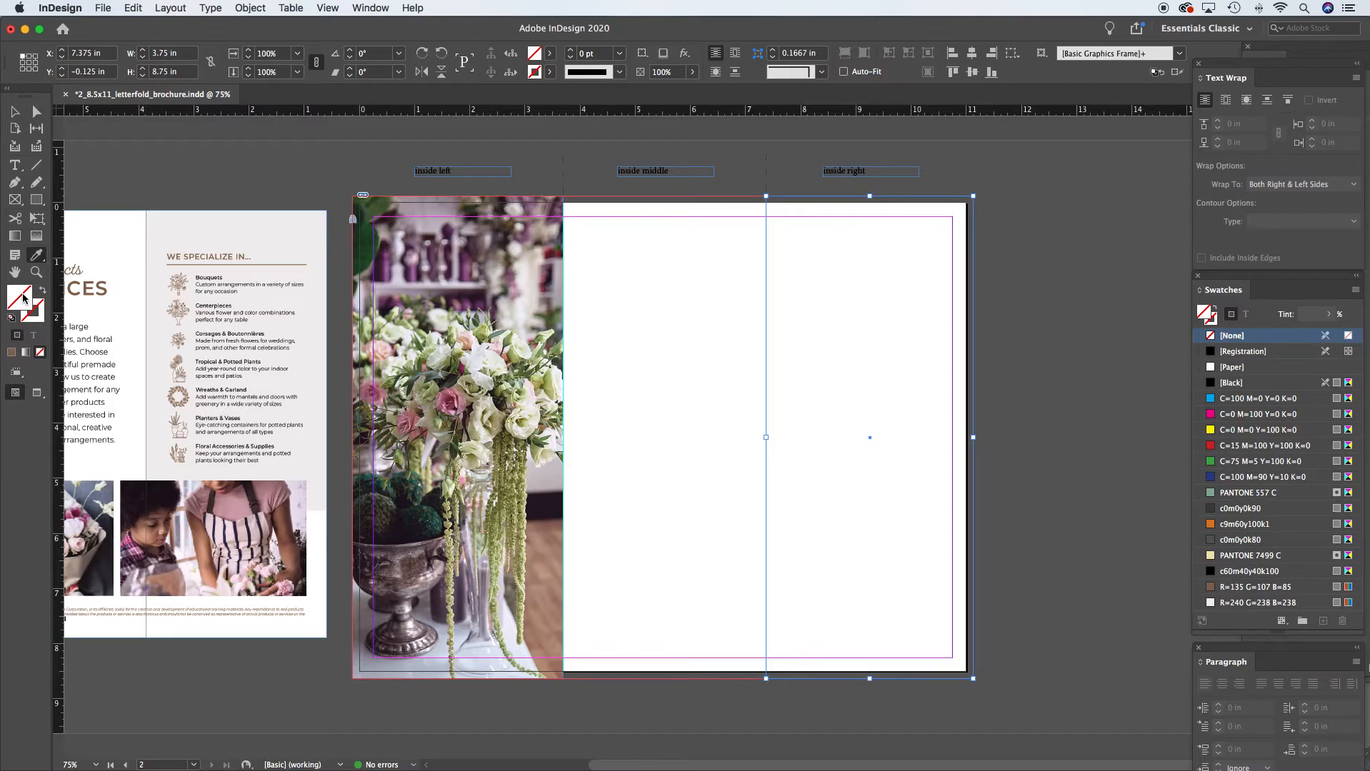
Fill the inside right rectangle with the light gray sampled from the sample image's right panel, and deselect it
click(40, 318)
click(20, 295)
click(258, 222)
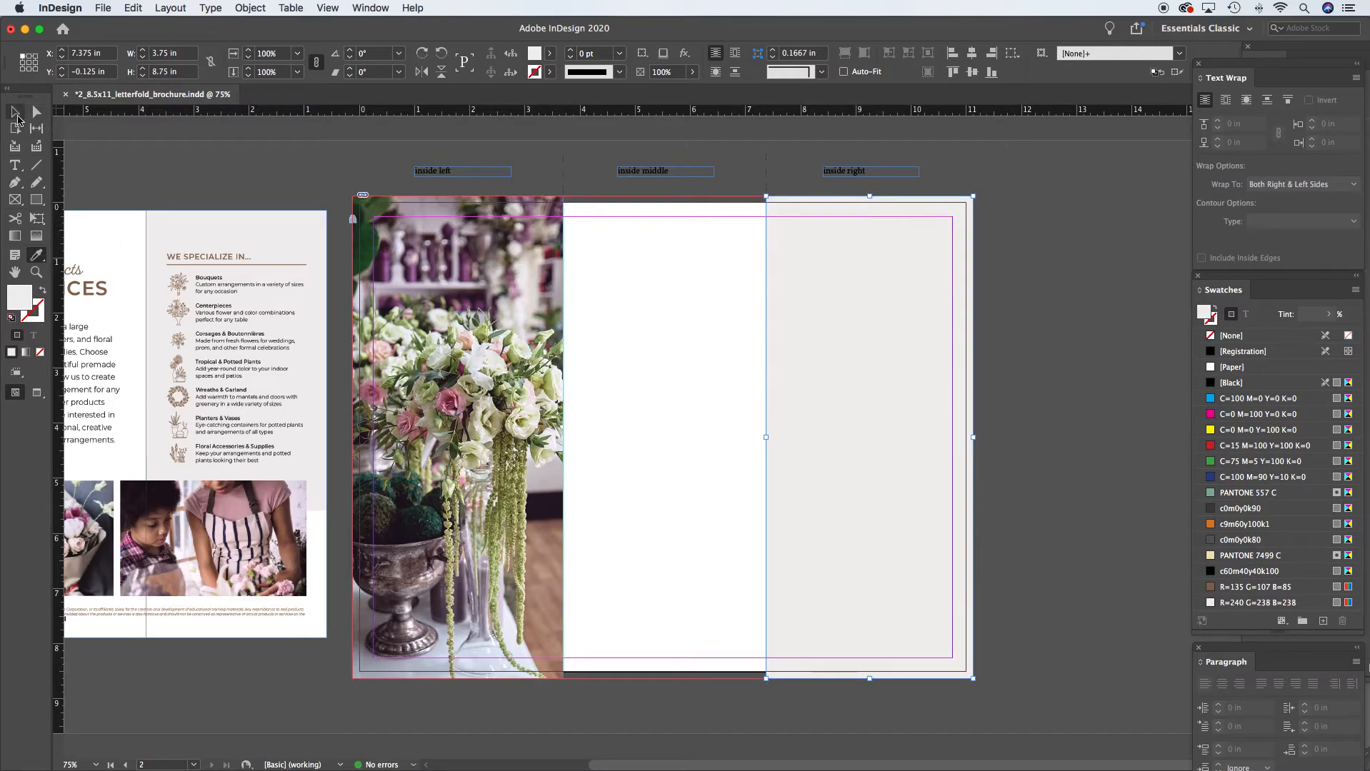
click(15, 113)
click(262, 180)
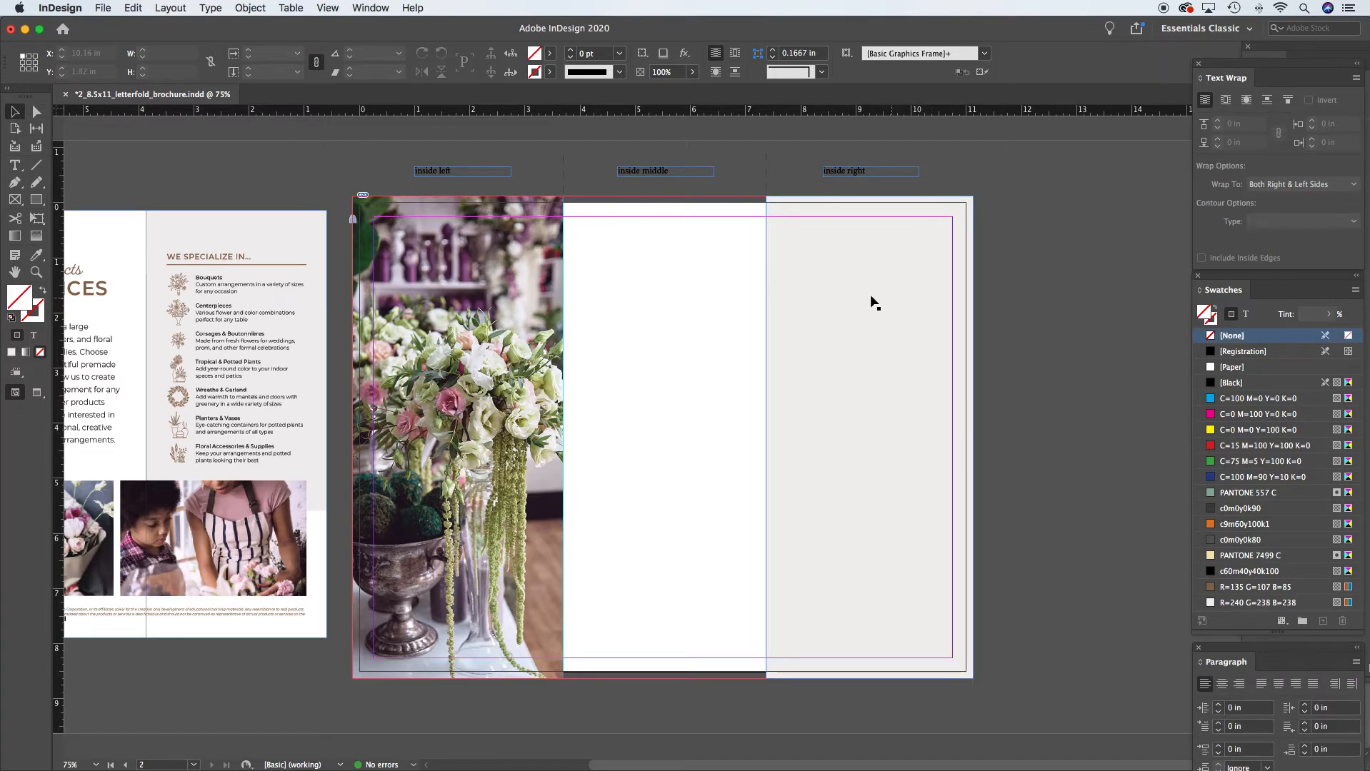
Lock the full-height gray rectangle and preview the spread without guides and frame edges
click(850, 336)
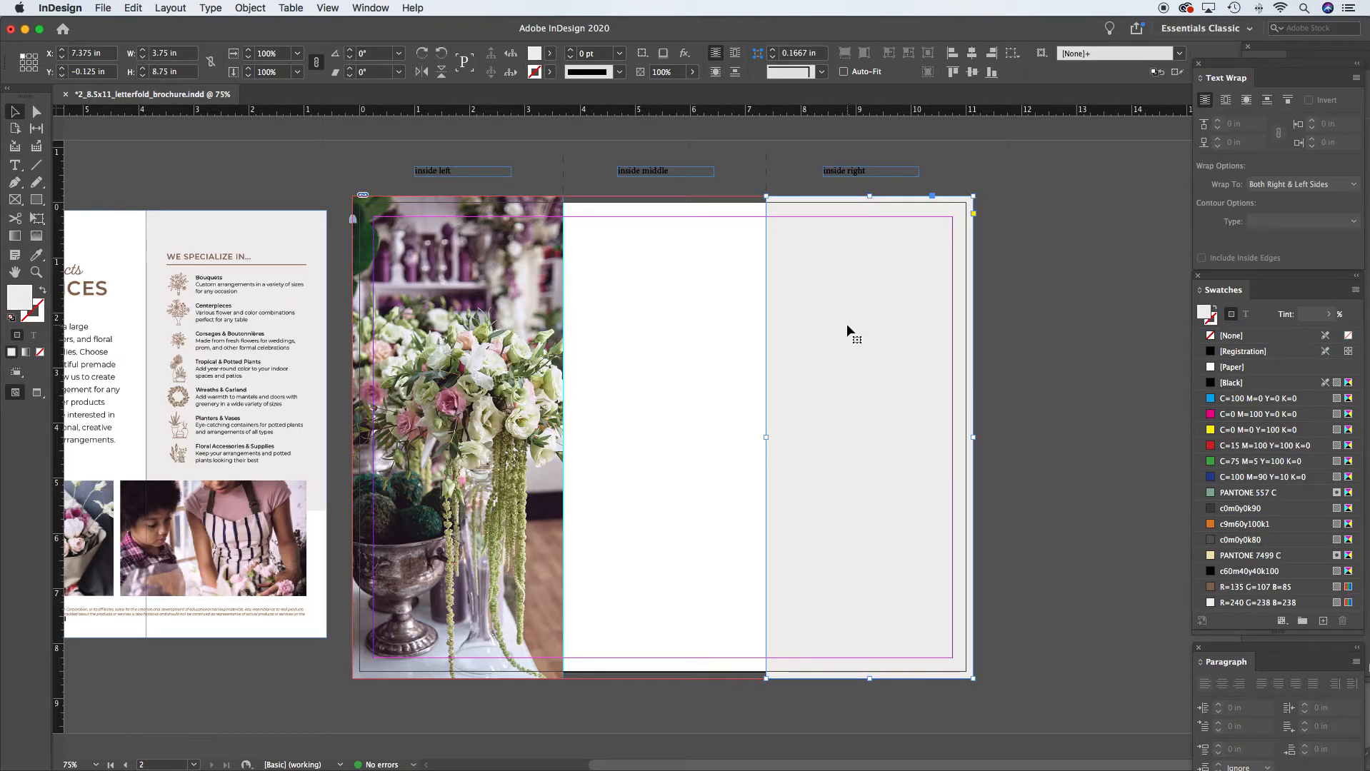
key(super+shift+a)
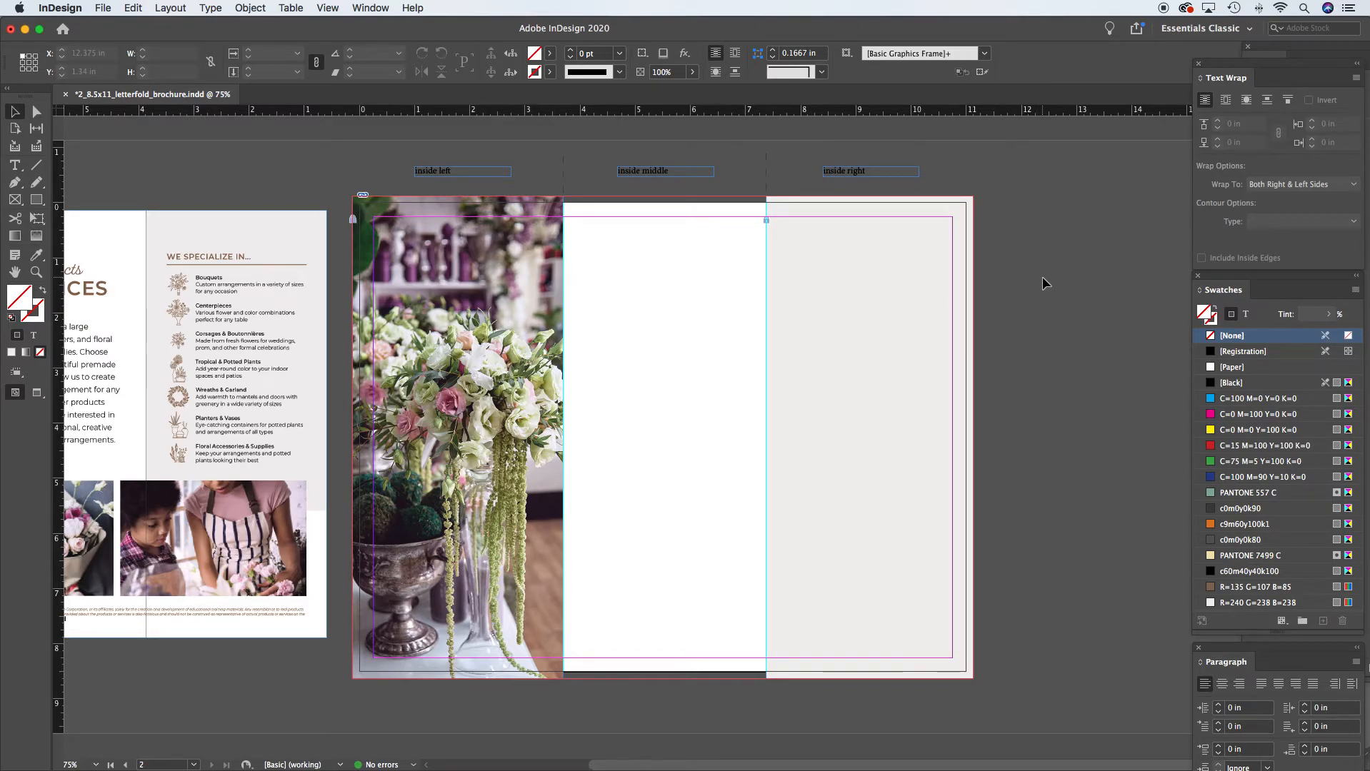
key(w)
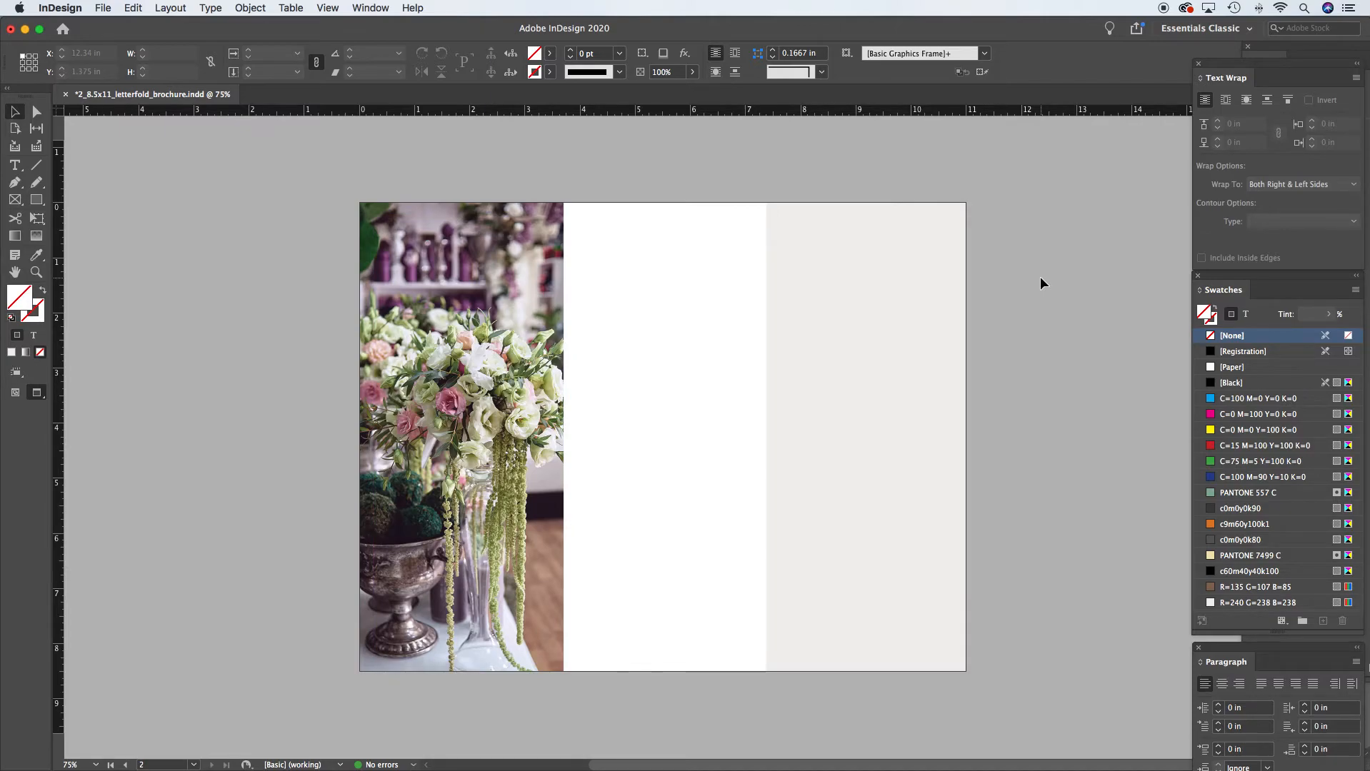
key(w)
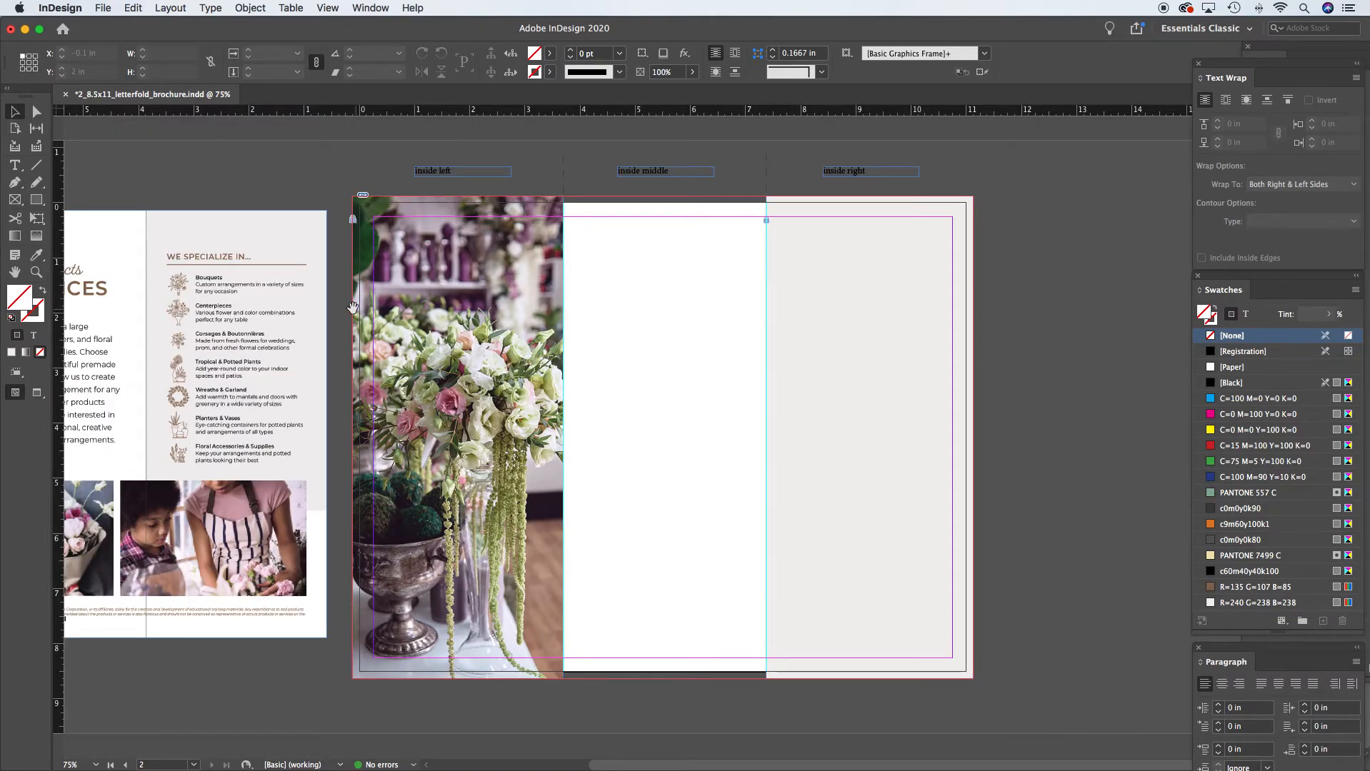
Unlock the gray rectangle and raise its bottom edge to a height of about 6.165 in, following the sample
drag(353, 308, 589, 308)
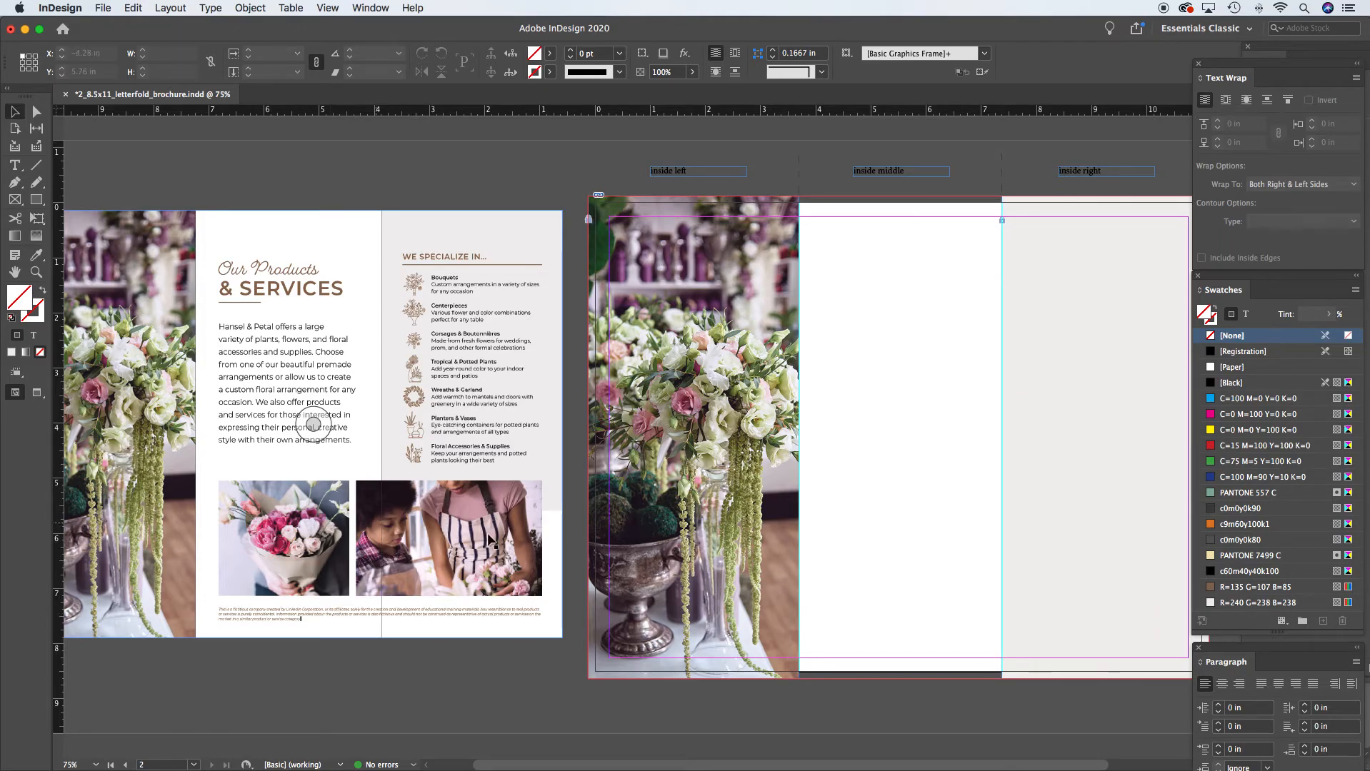
drag(938, 505, 738, 496)
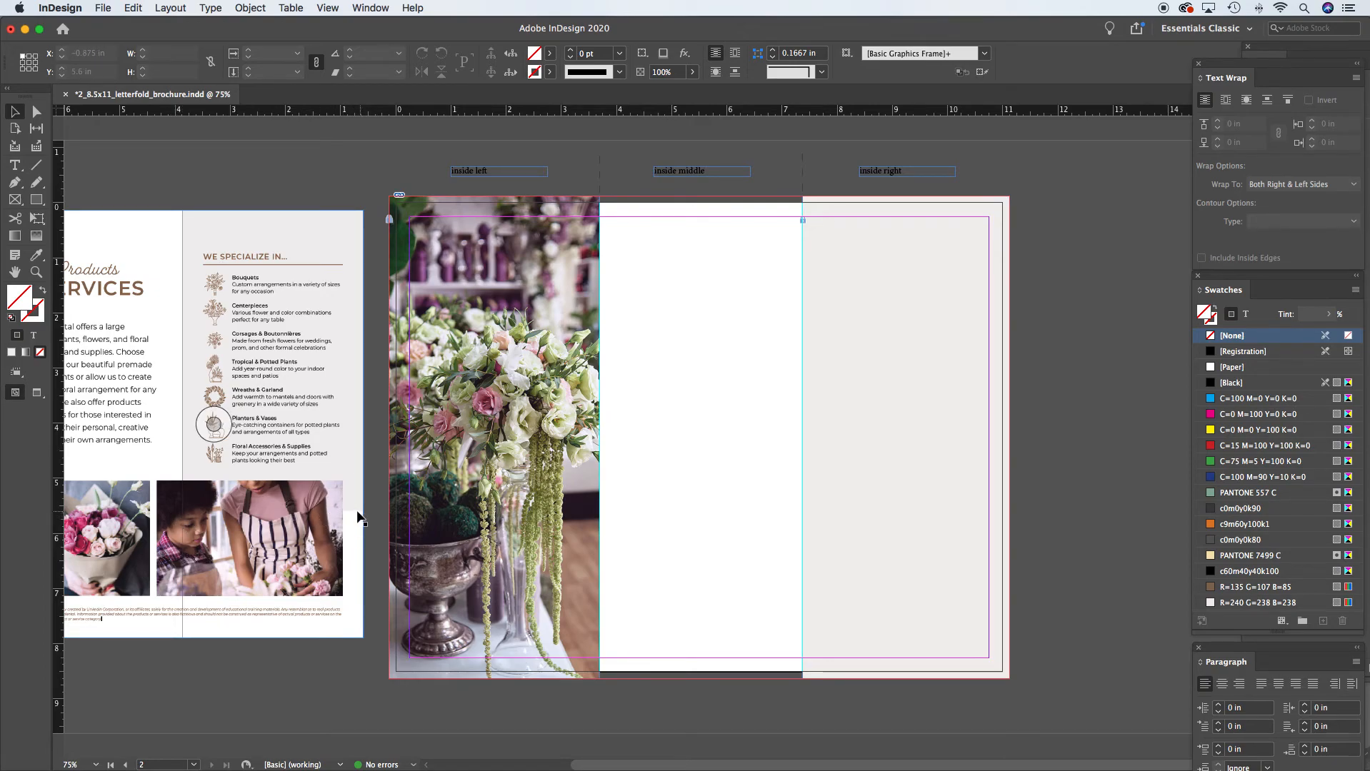
click(801, 221)
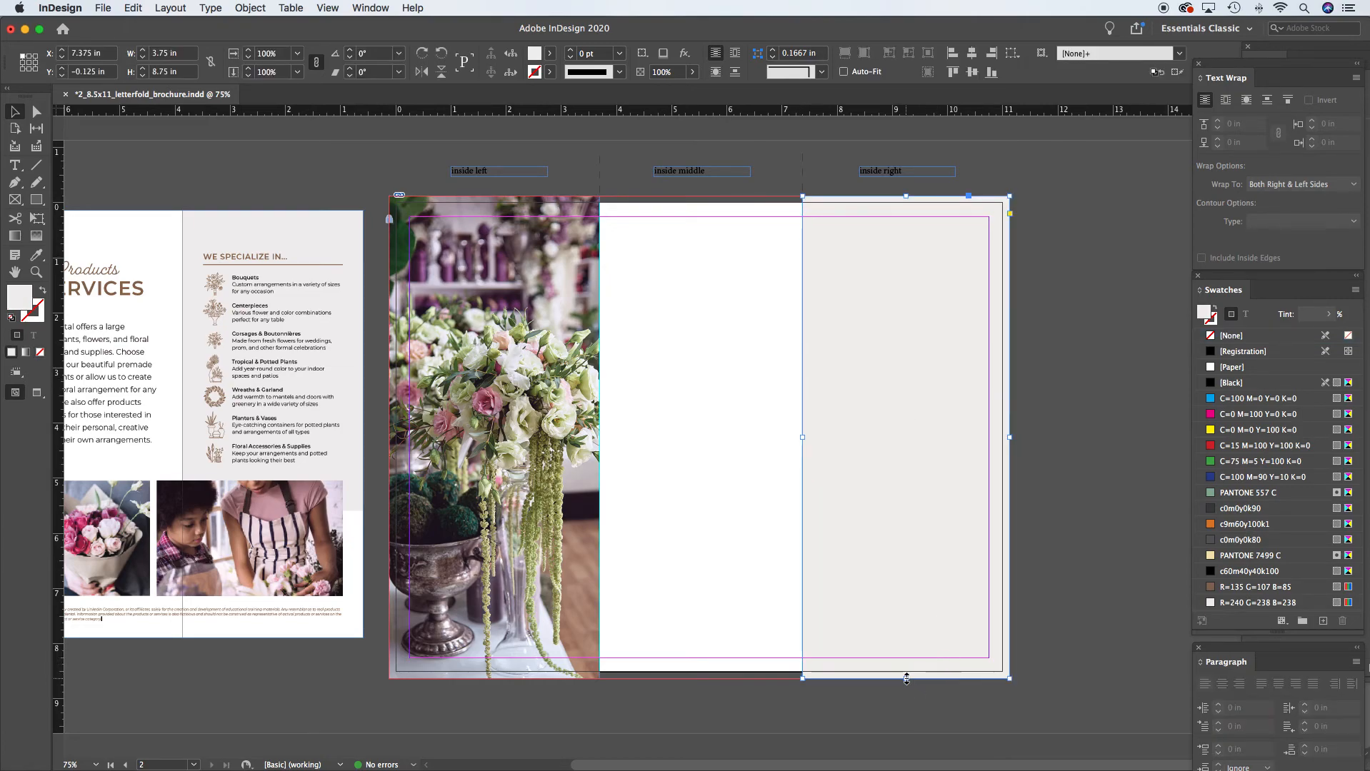
scroll(527, 546, left, 5)
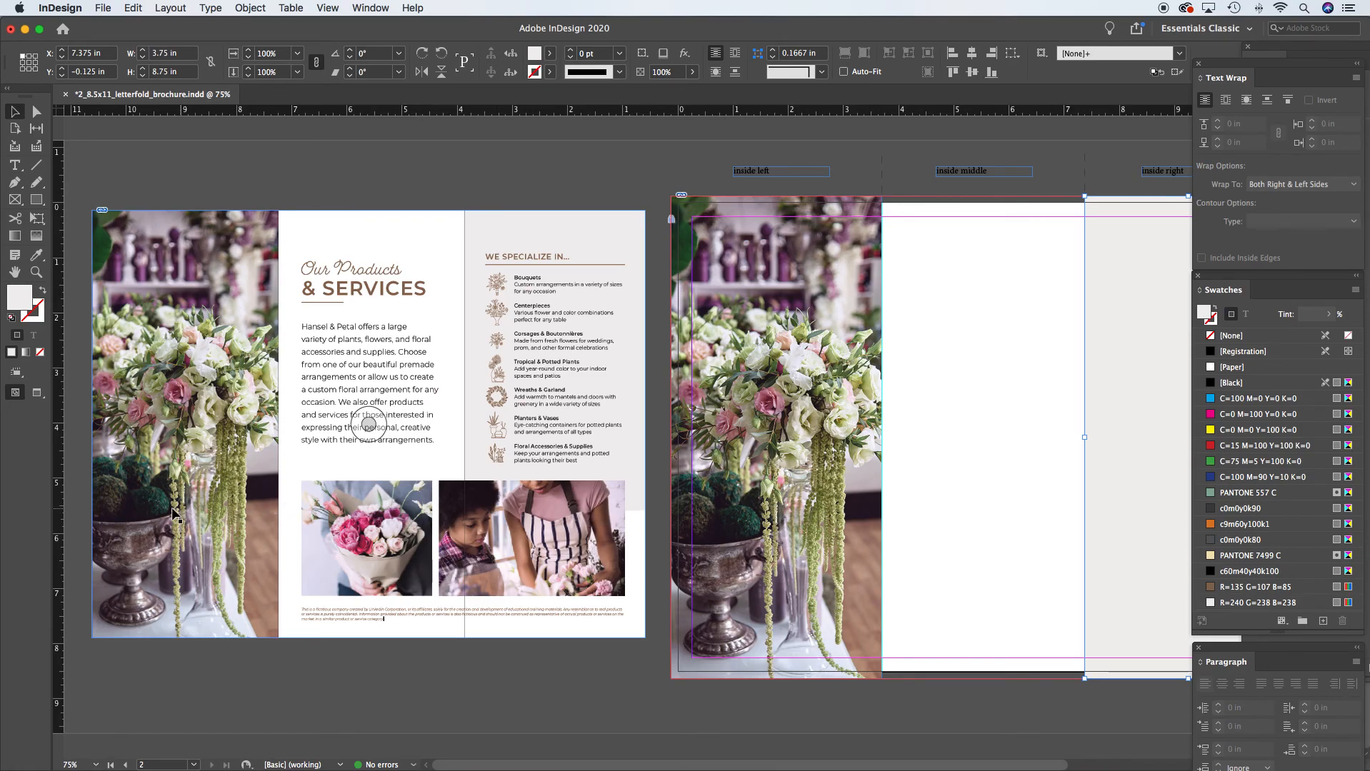
scroll(894, 498, right, 8)
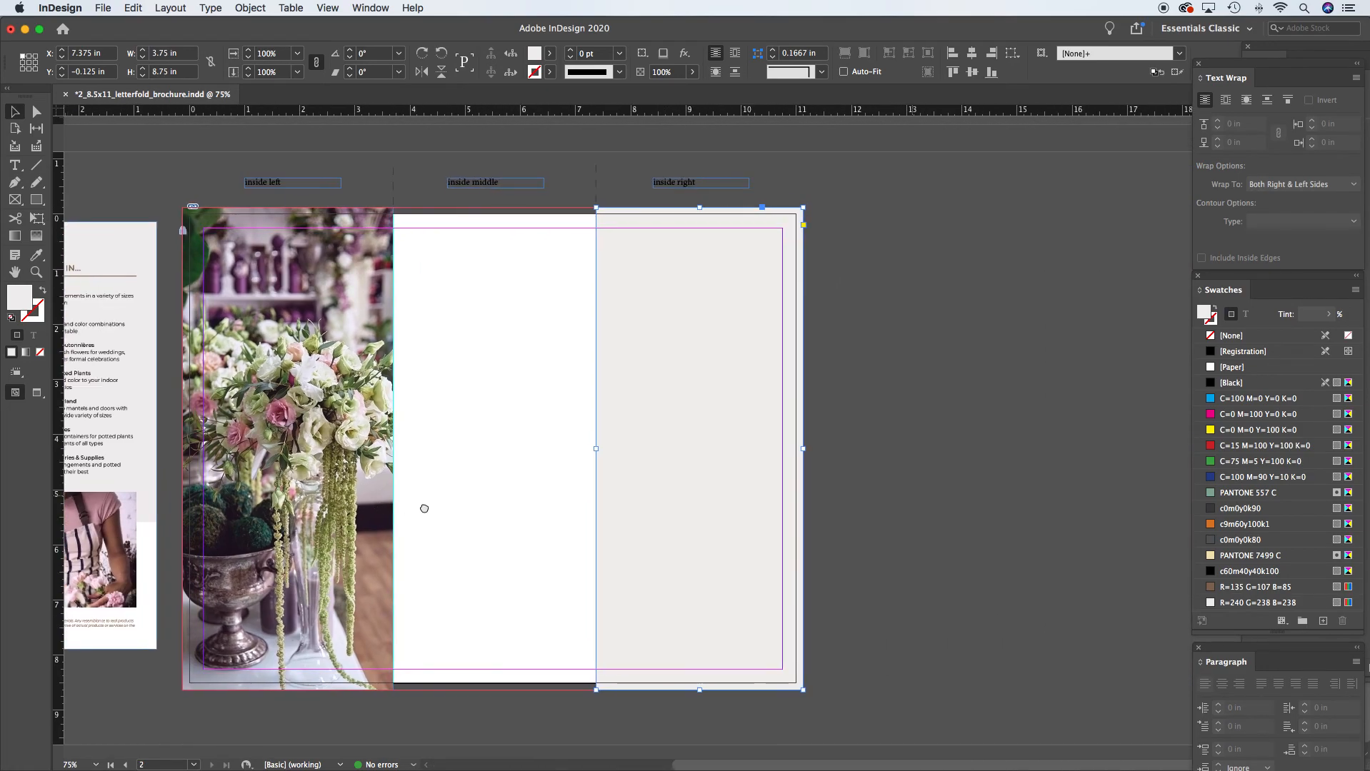
drag(700, 689, 233, 548)
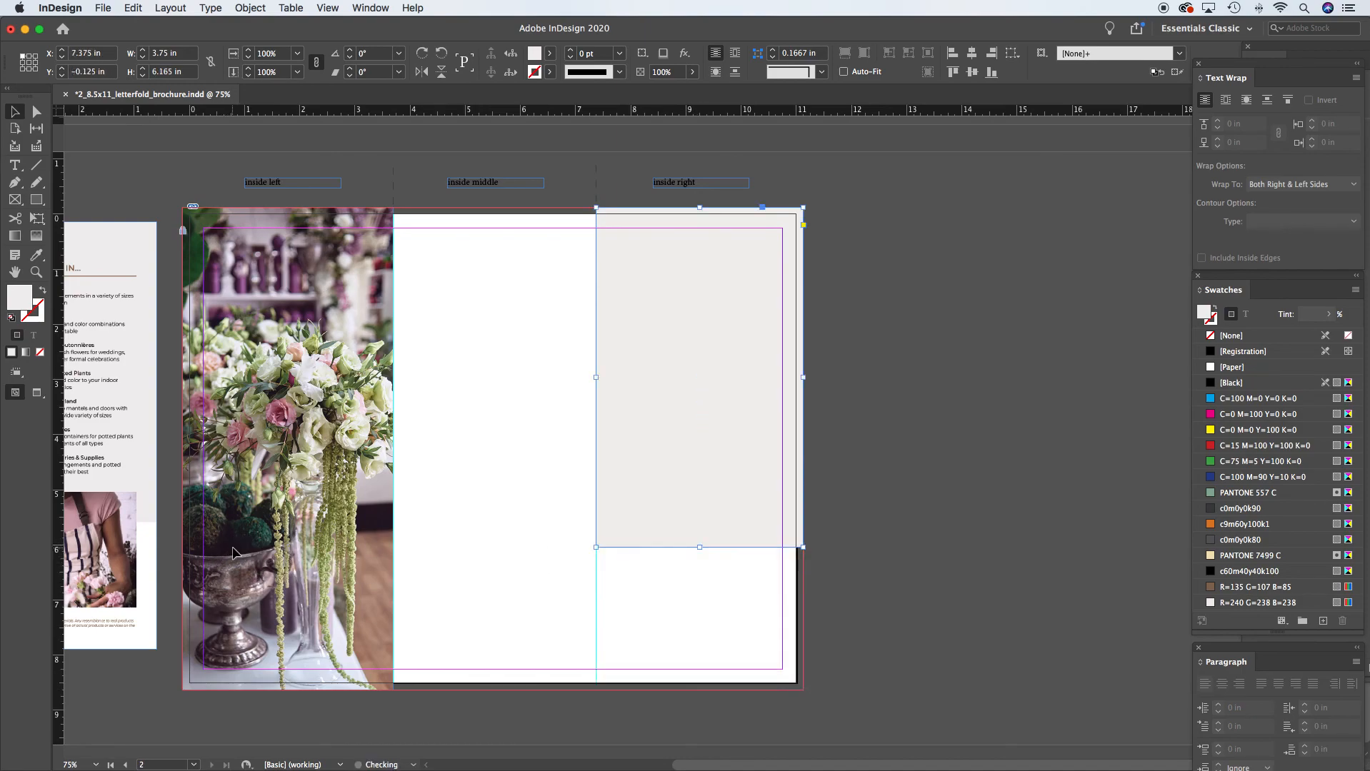
Lock the shortened gray rectangle on the inside right panel and save the document
click(917, 465)
drag(712, 494, 957, 480)
click(960, 465)
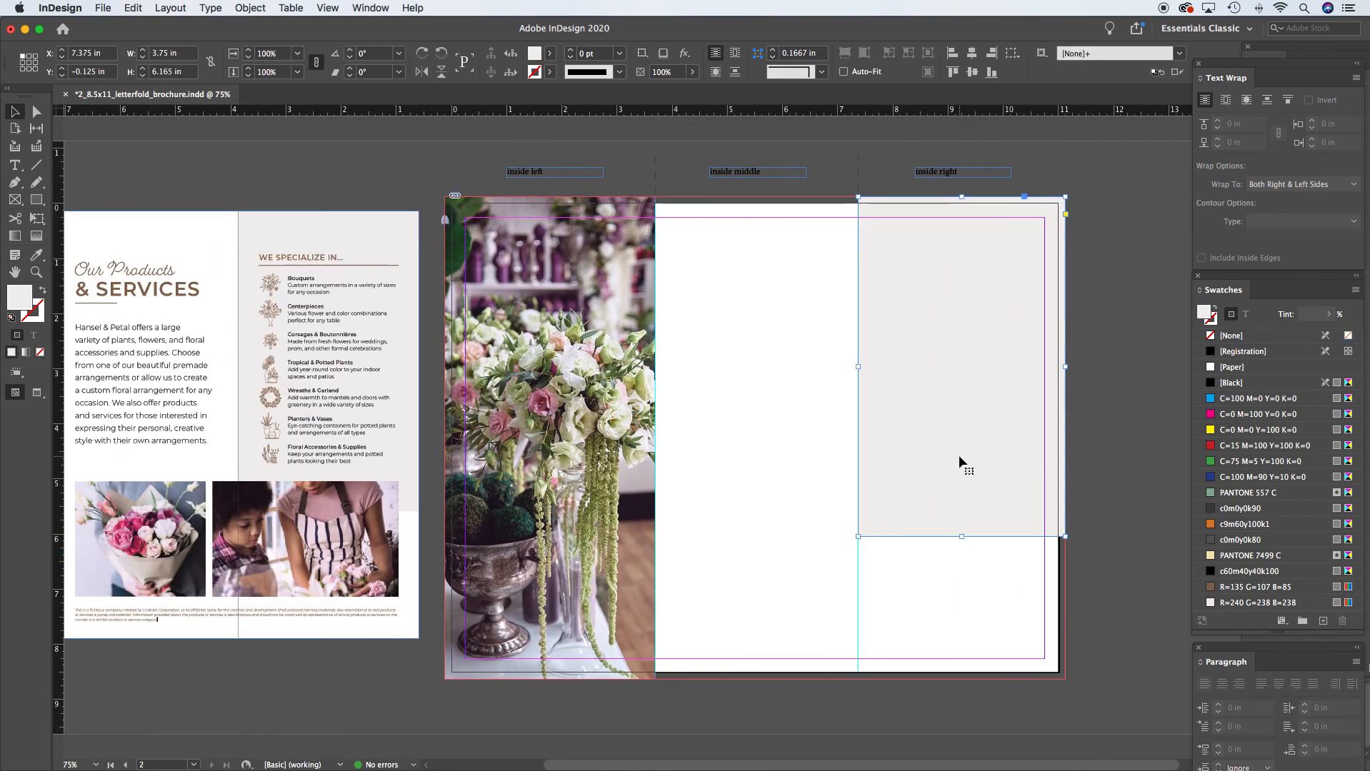
key(super+shift+a)
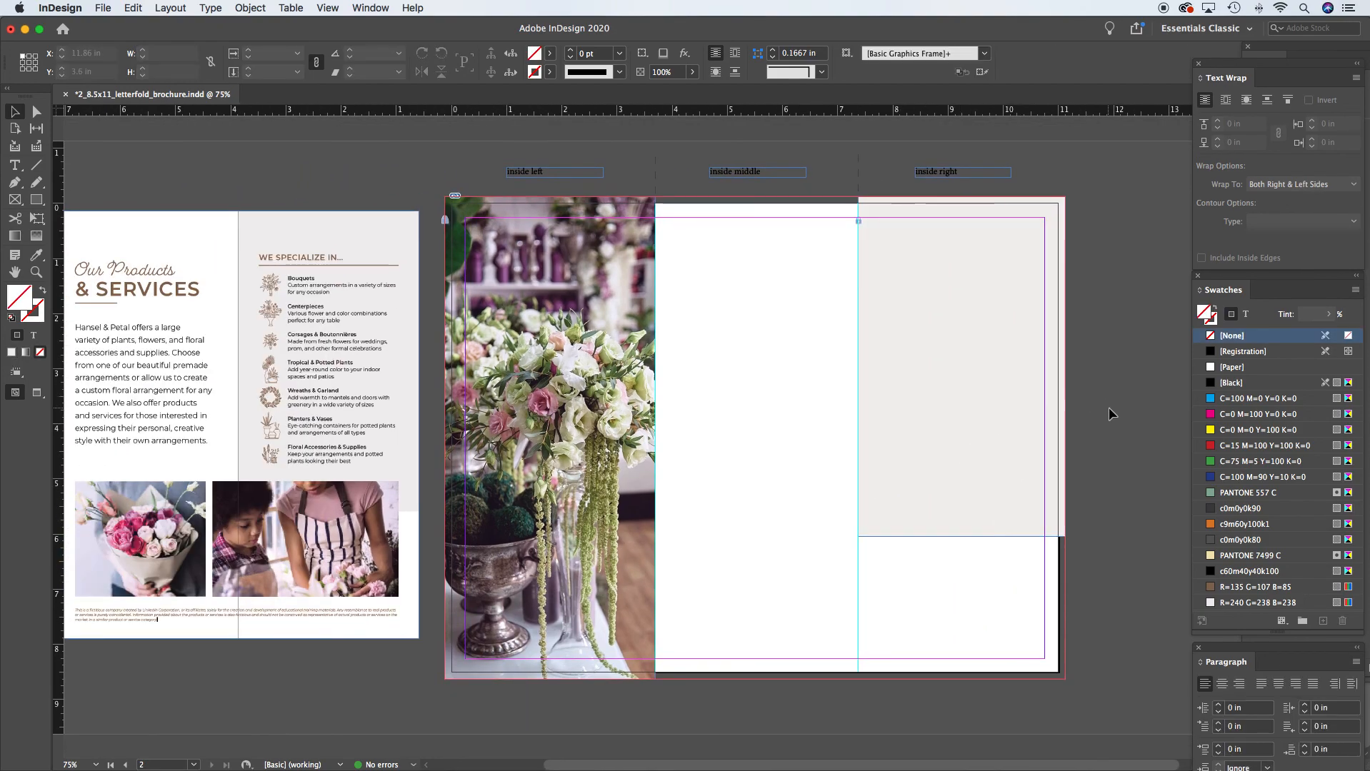
key(super+s)
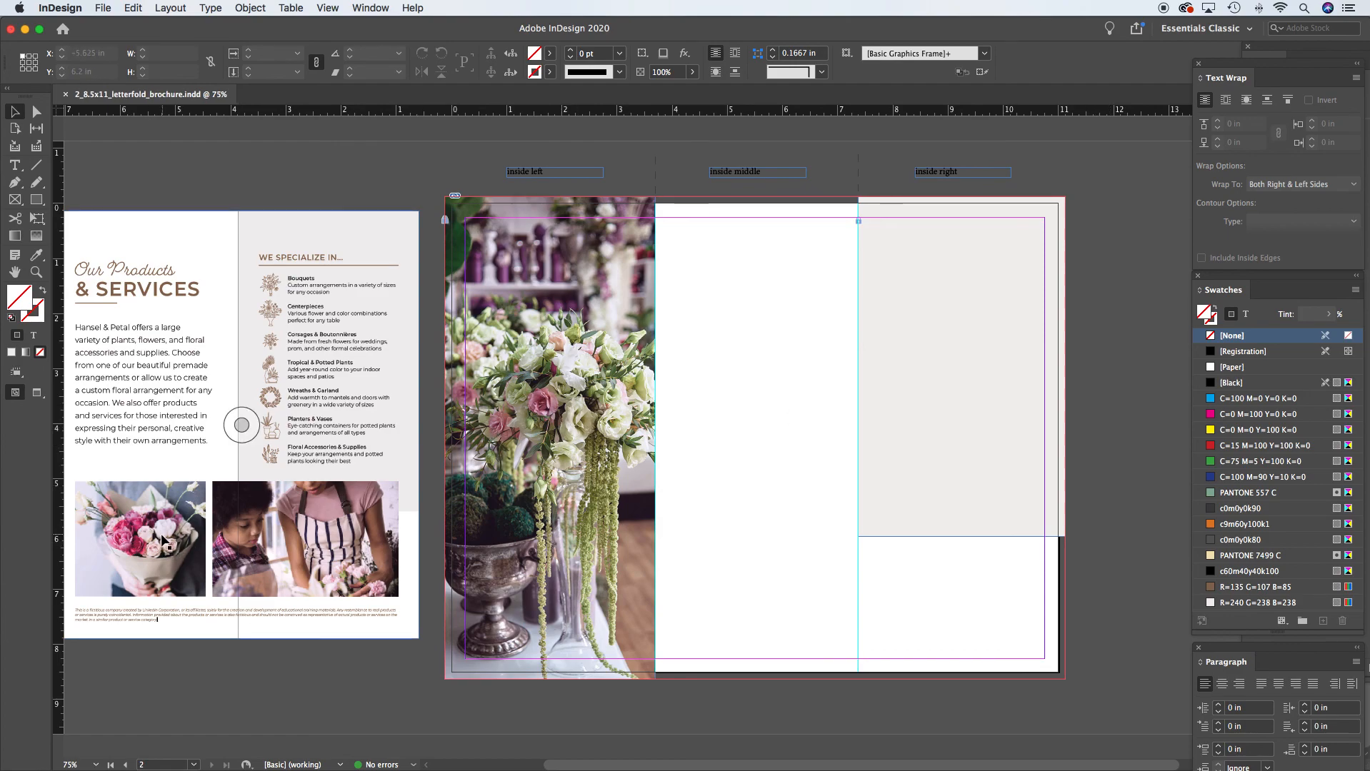